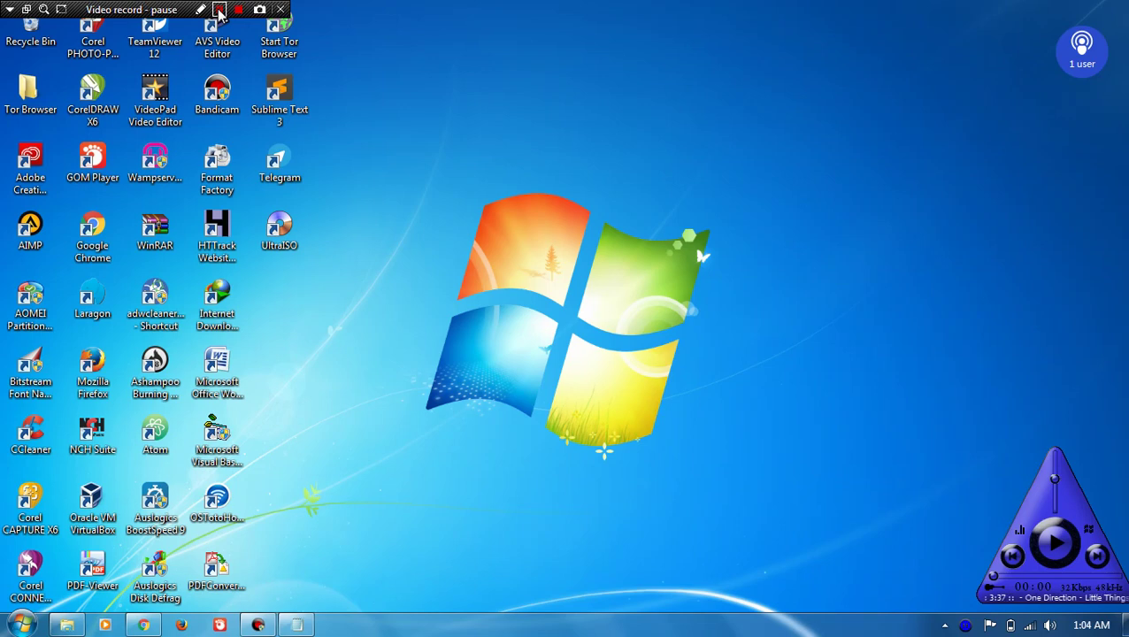
# - Restore the Untitled Notepad note with the brightness-and-contrast tutorial intro from the taskbar
pyautogui.click(221, 12)
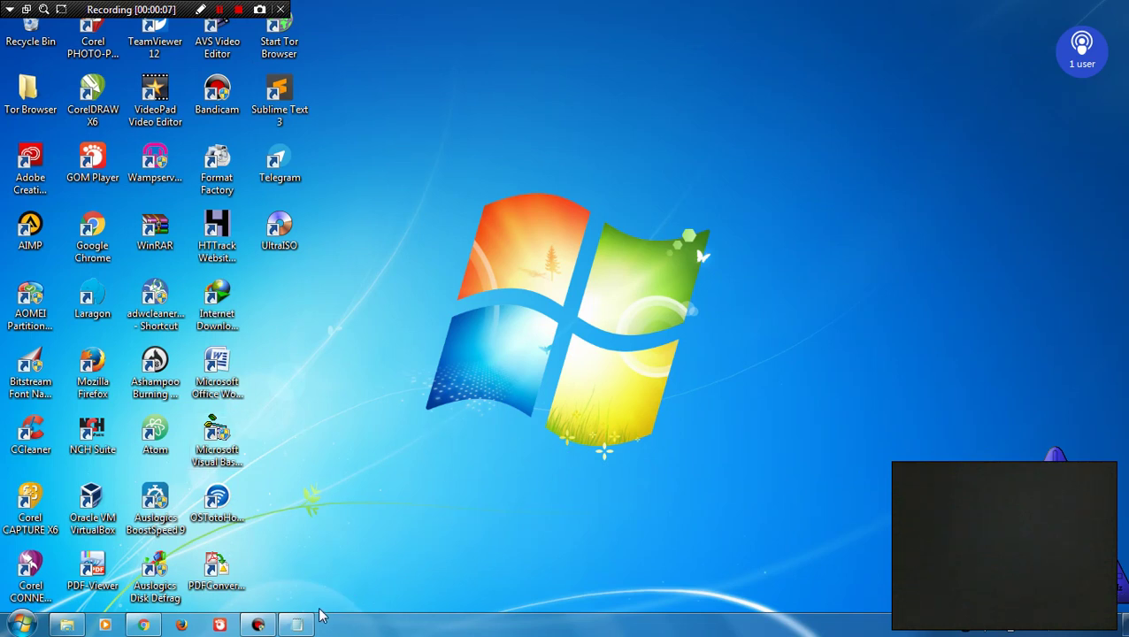
pyautogui.click(299, 627)
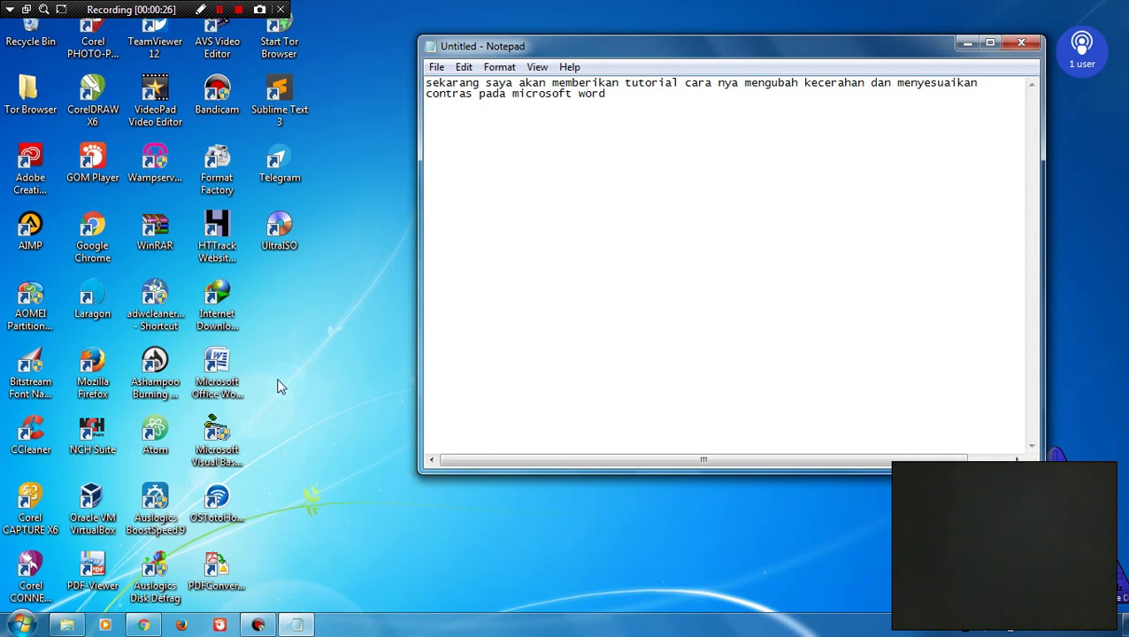
# - Launch Microsoft Office Word 2007 with a blank Document1, keeping the Notepad note on top
pyautogui.click(26, 624)
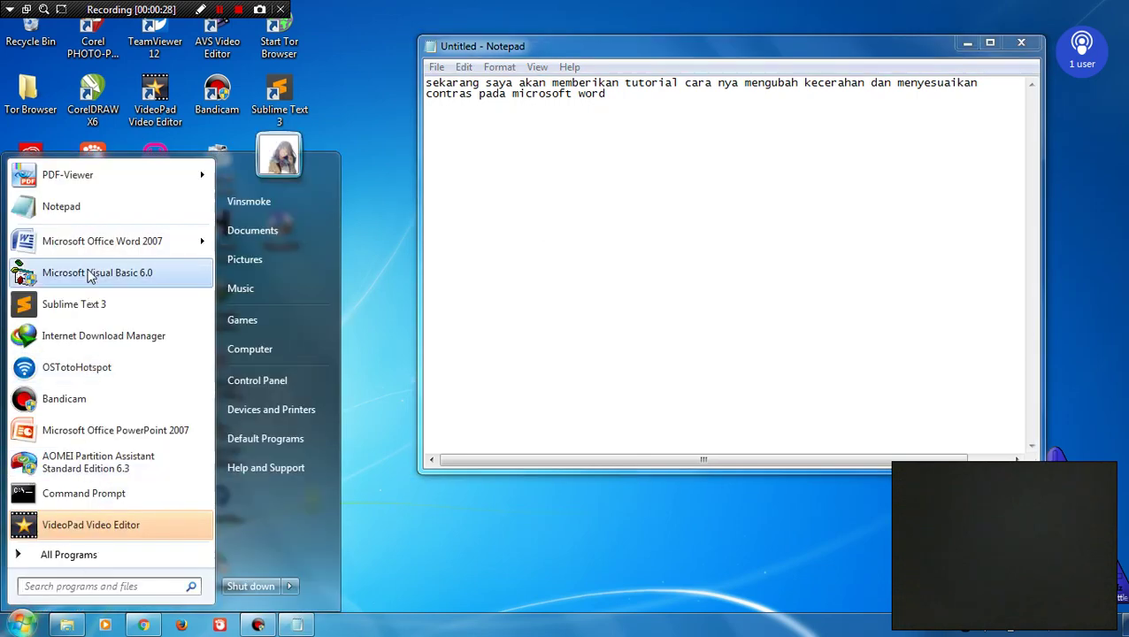
pyautogui.click(89, 244)
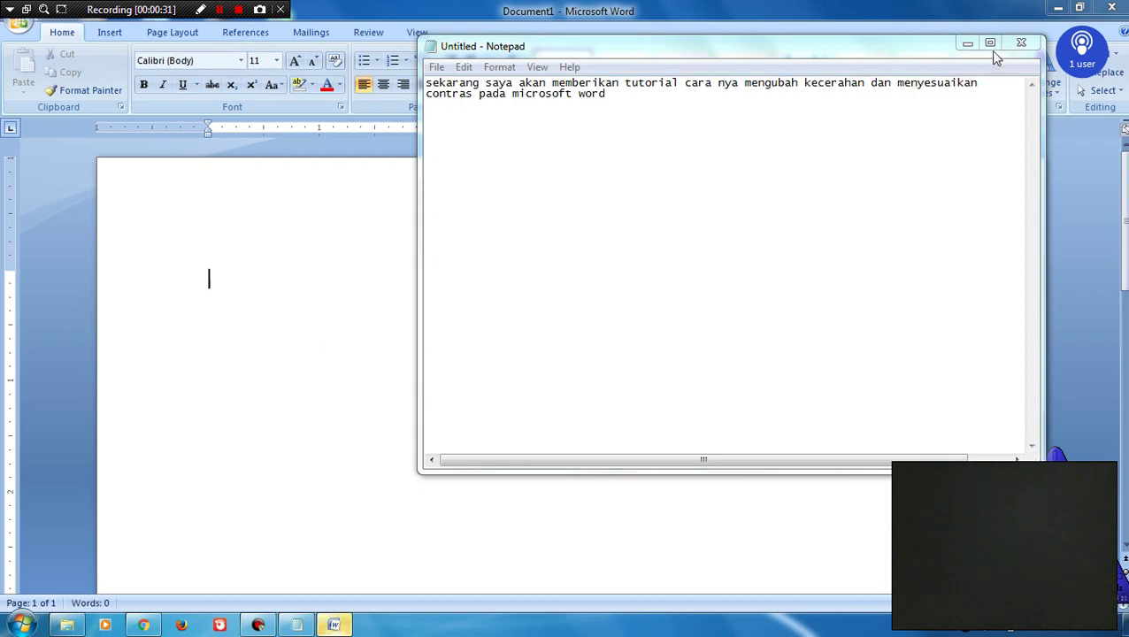
pyautogui.click(967, 43)
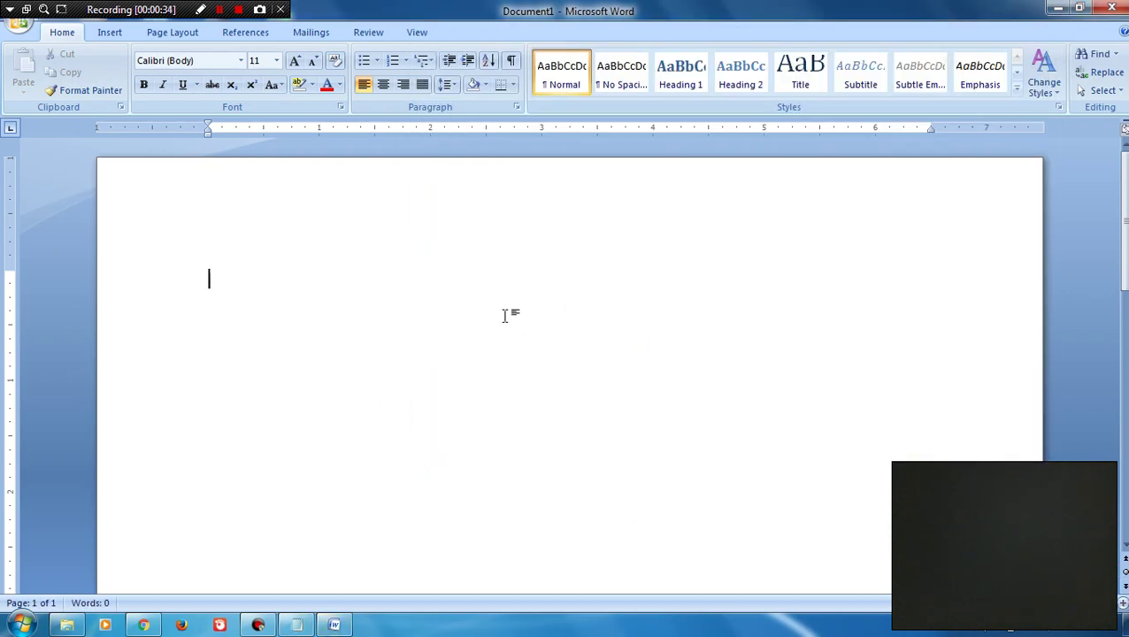
pyautogui.click(297, 624)
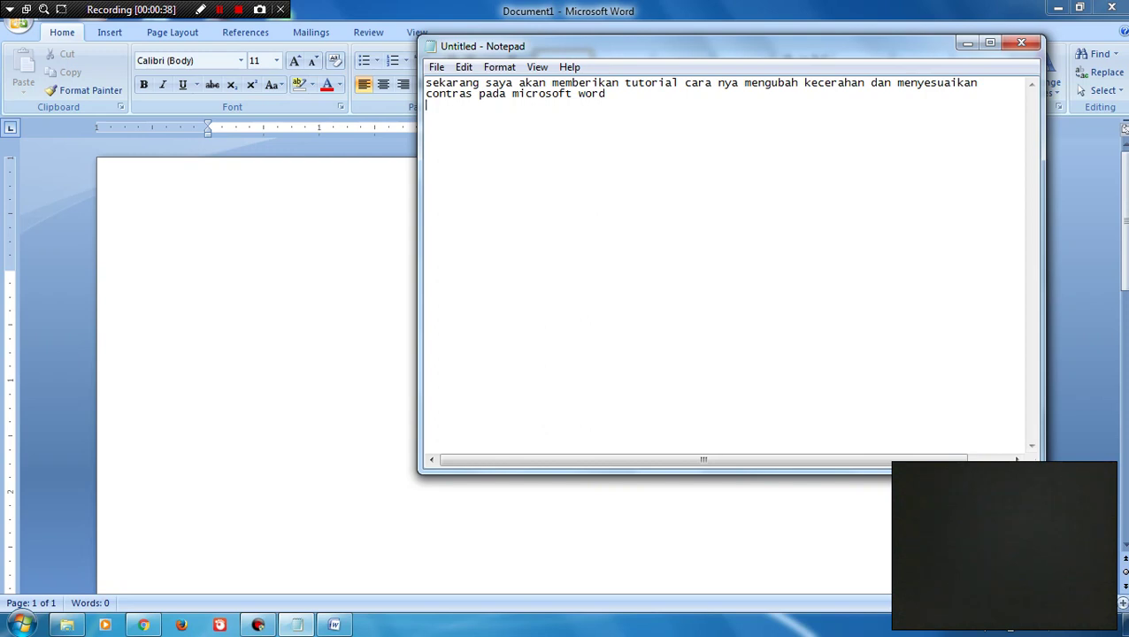
# - Type the step line '1.insertkan gambar yang akan di set' in Notepad, then bring Word forward
pyautogui.write('1.insert')
pyautogui.write('kan dam')
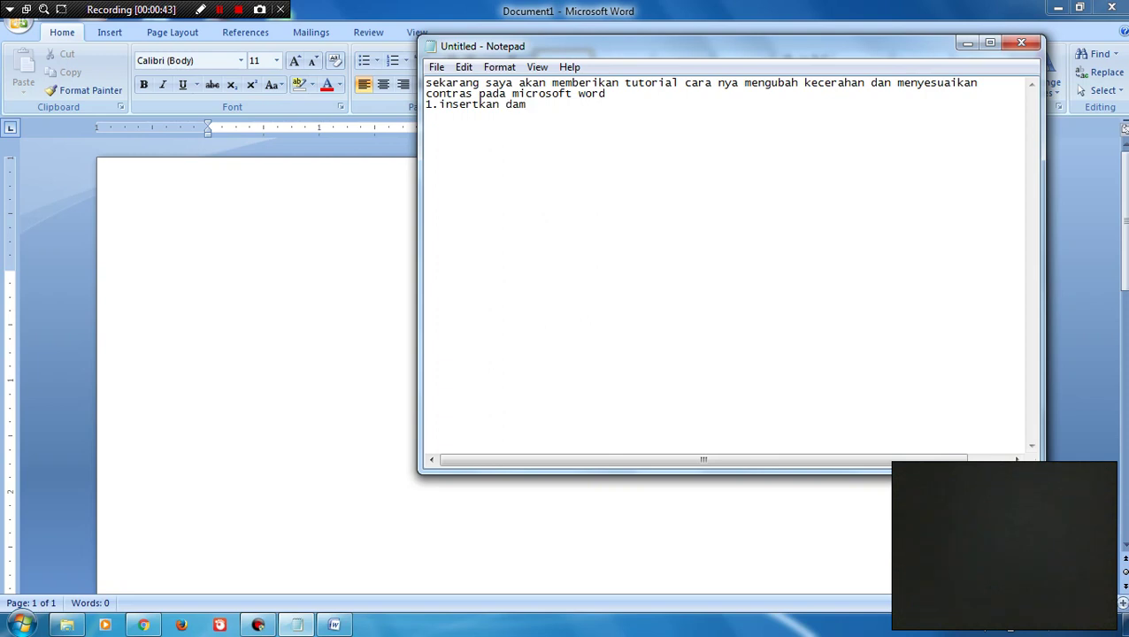
pyautogui.write('bar')
pyautogui.press('BackSpace')
pyautogui.write('gambar')
pyautogui.write(' yang ')
pyautogui.write('akan di set')
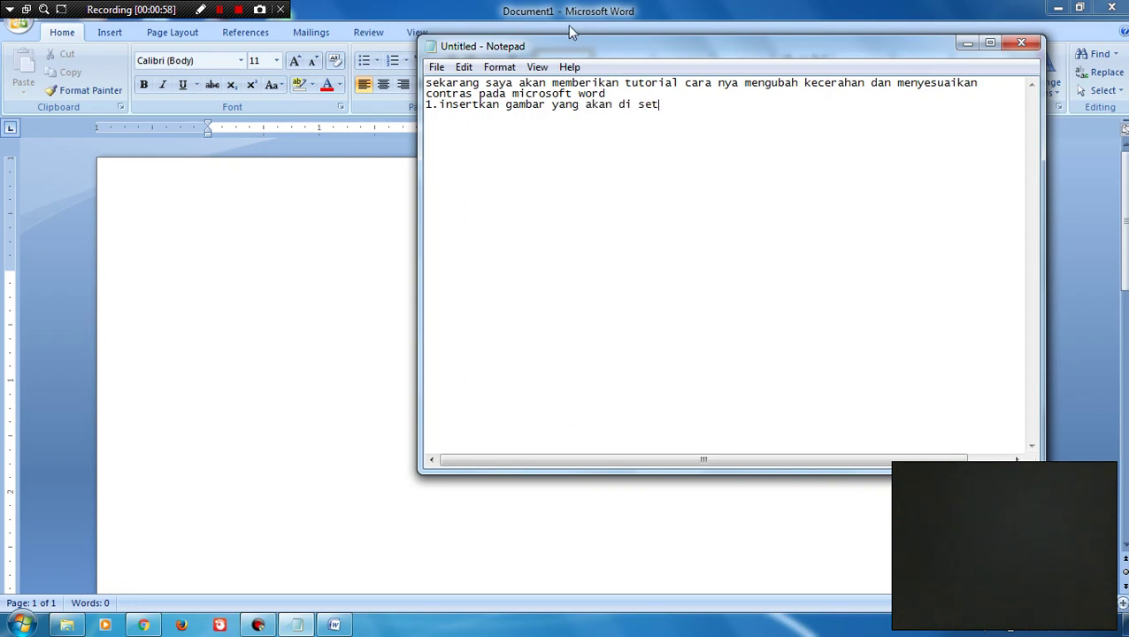
pyautogui.click(143, 203)
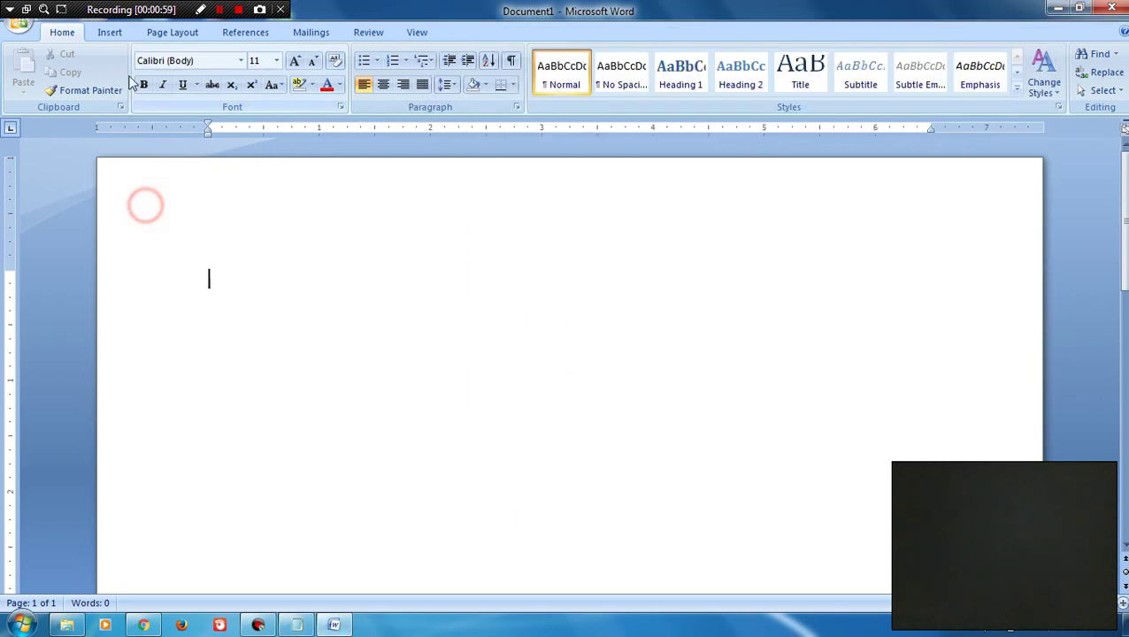
# - Insert the photo 'me' from D:\Vinsmoke\Picture\Note into Document1
pyautogui.click(112, 33)
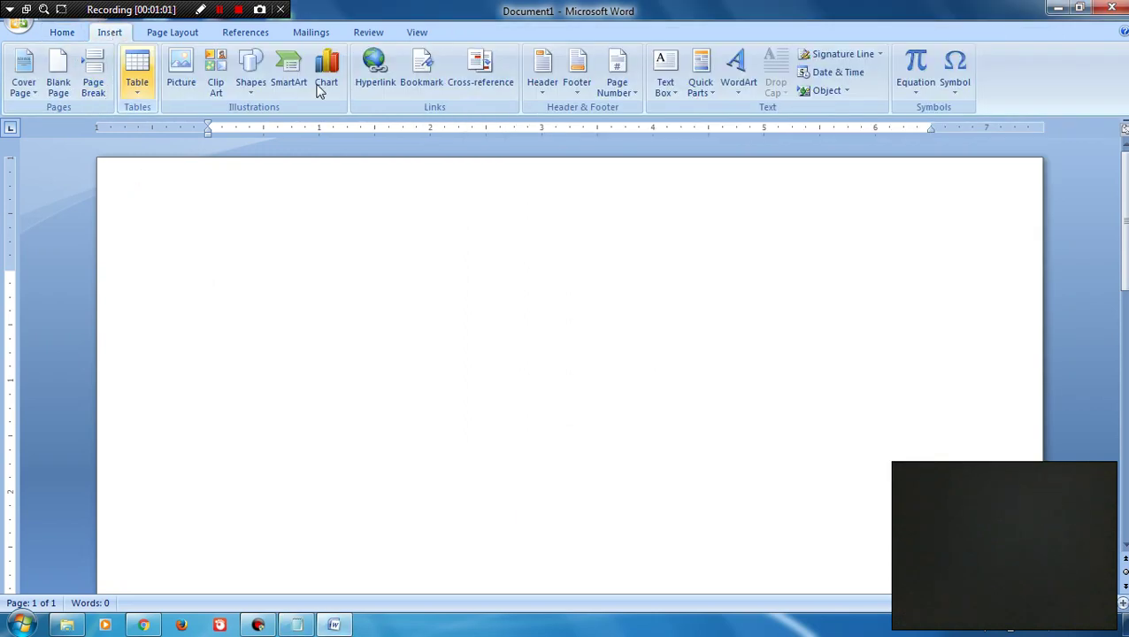
pyautogui.click(180, 84)
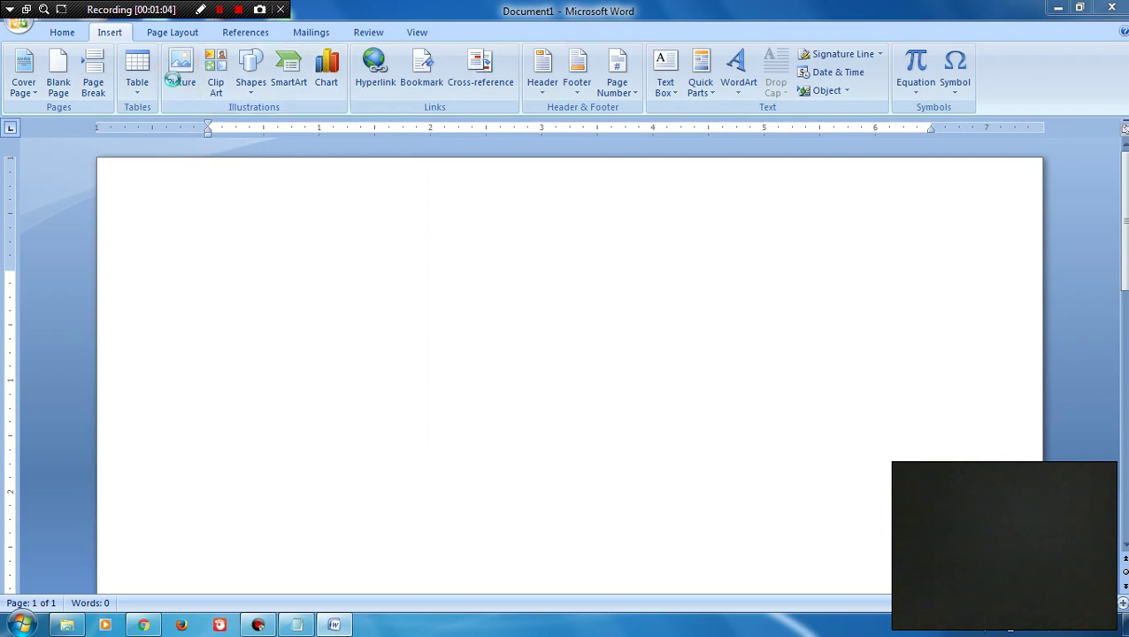
pyautogui.moveTo(130, 162); pyautogui.dragTo(130, 223)
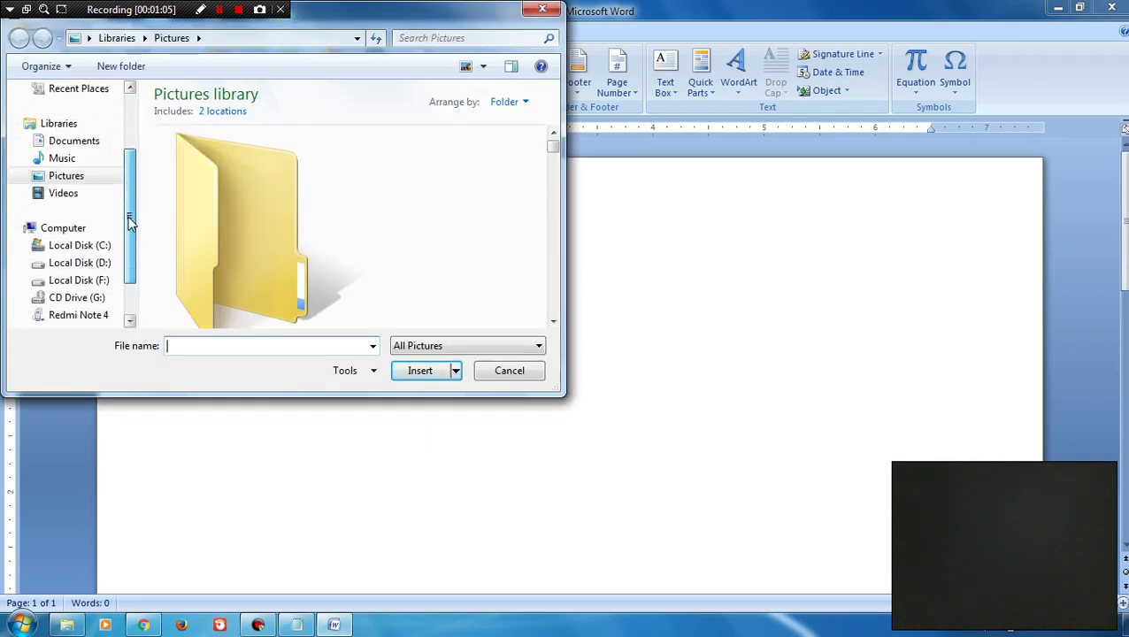
pyautogui.click(104, 263)
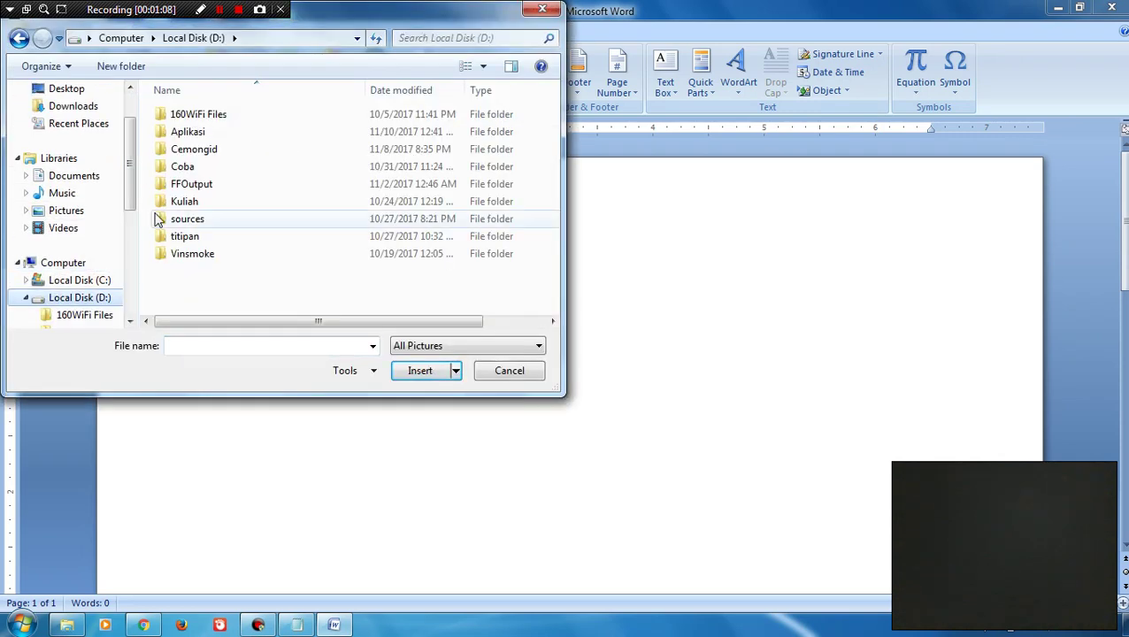
pyautogui.doubleClick(199, 256)
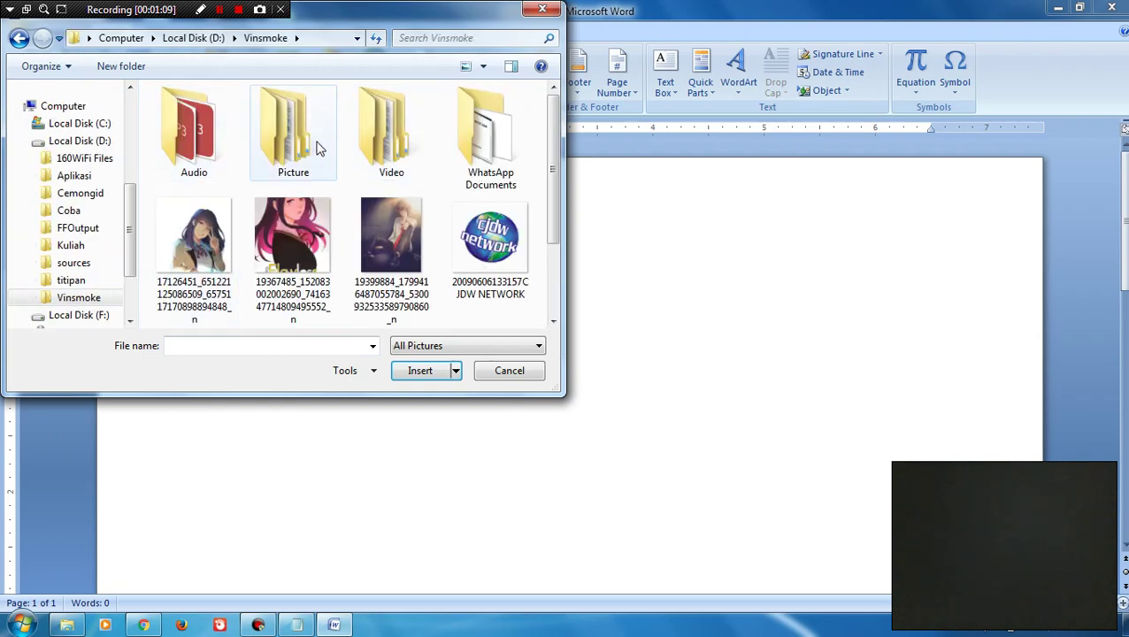
pyautogui.doubleClick(319, 146)
pyautogui.doubleClick(200, 144)
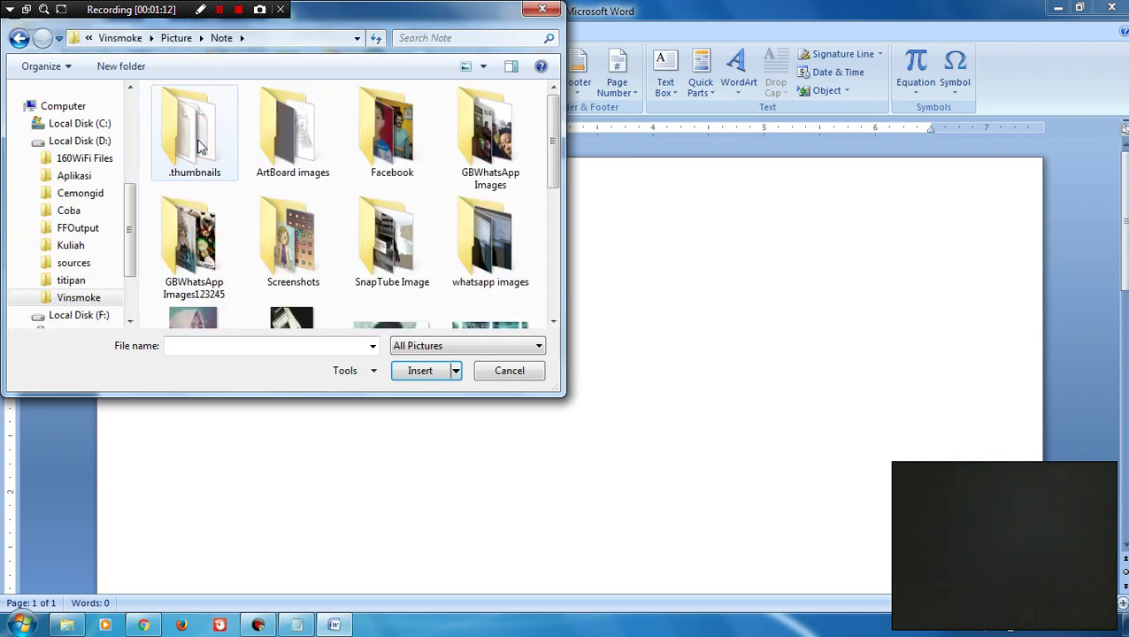
pyautogui.scroll(-3, 333, 186)
pyautogui.scroll(-2, 334, 186)
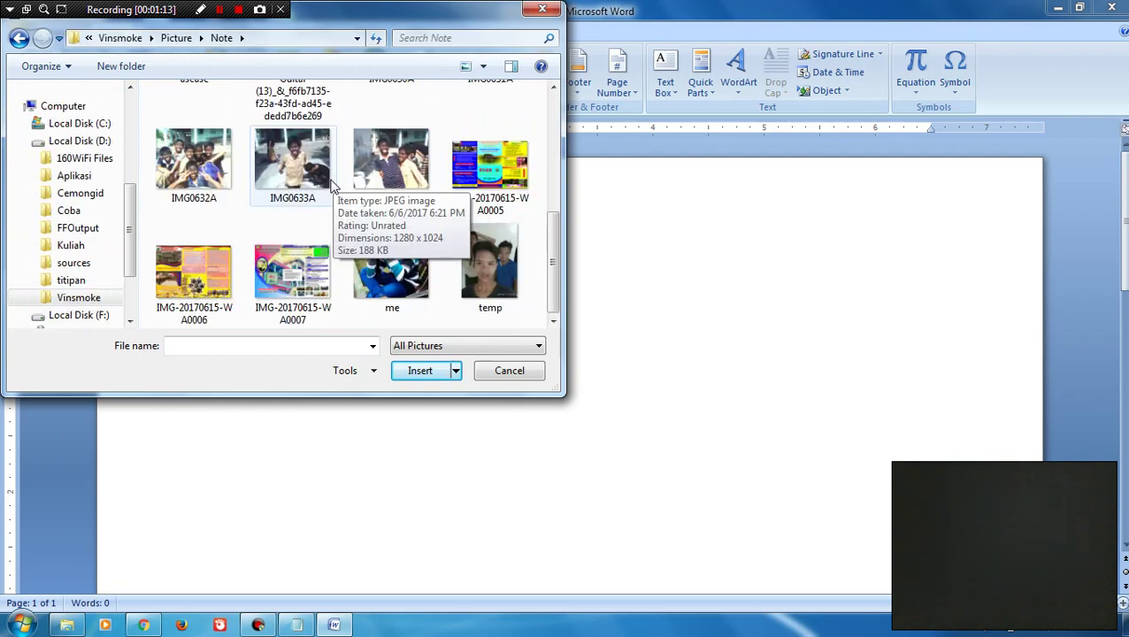
pyautogui.click(389, 261)
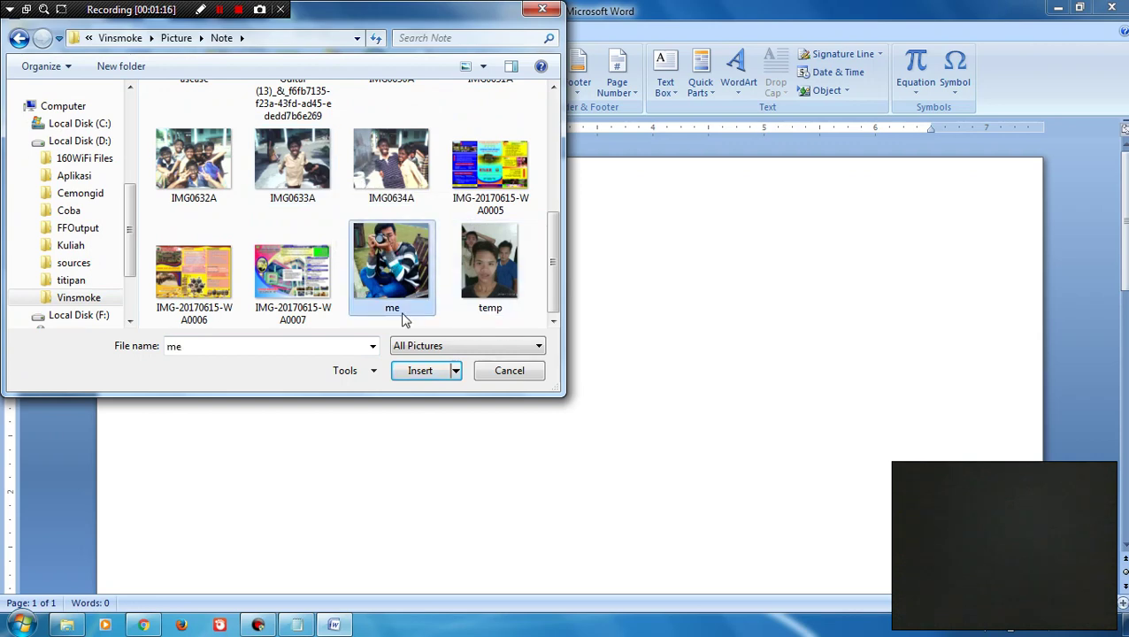
pyautogui.click(419, 370)
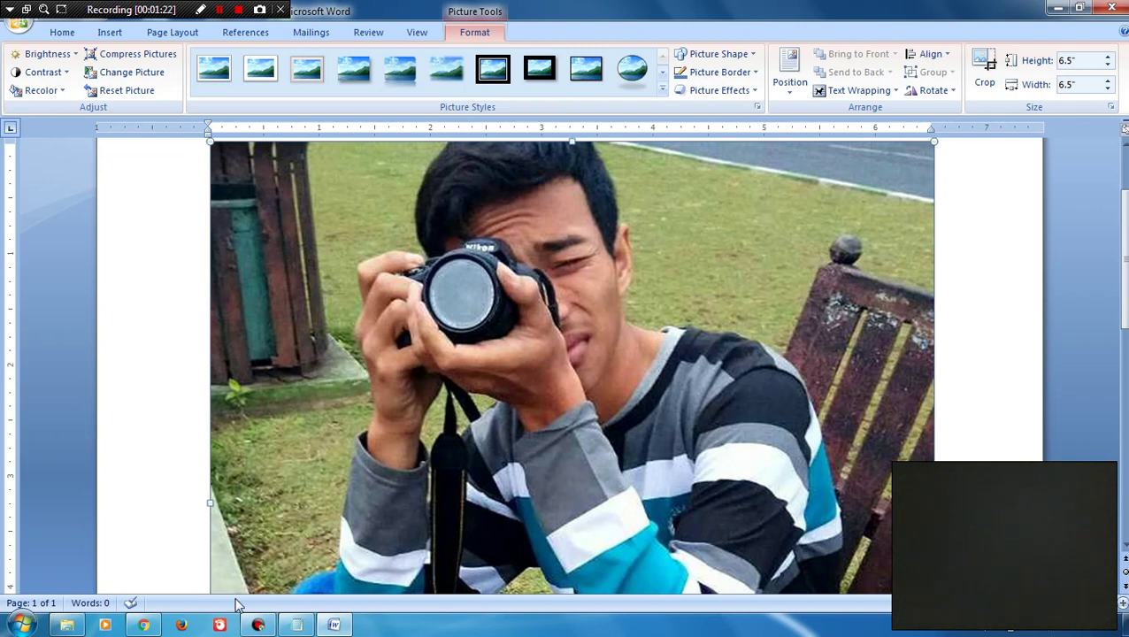
# - Minimize Word so the Notepad tutorial note shows again
pyautogui.moveTo(342, 627)
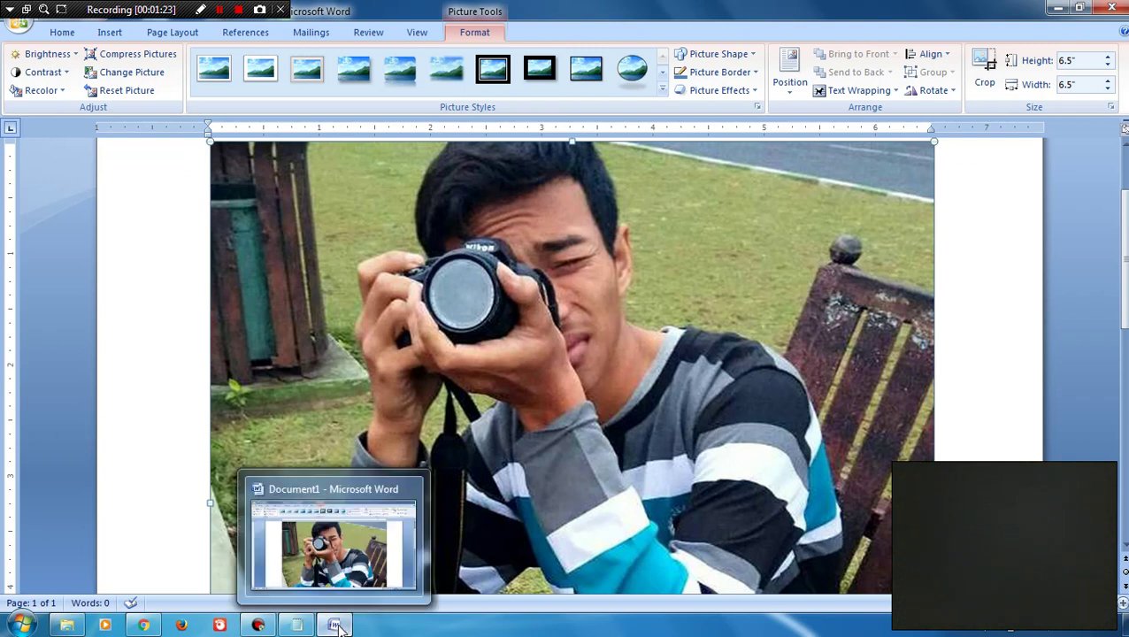
pyautogui.click(336, 626)
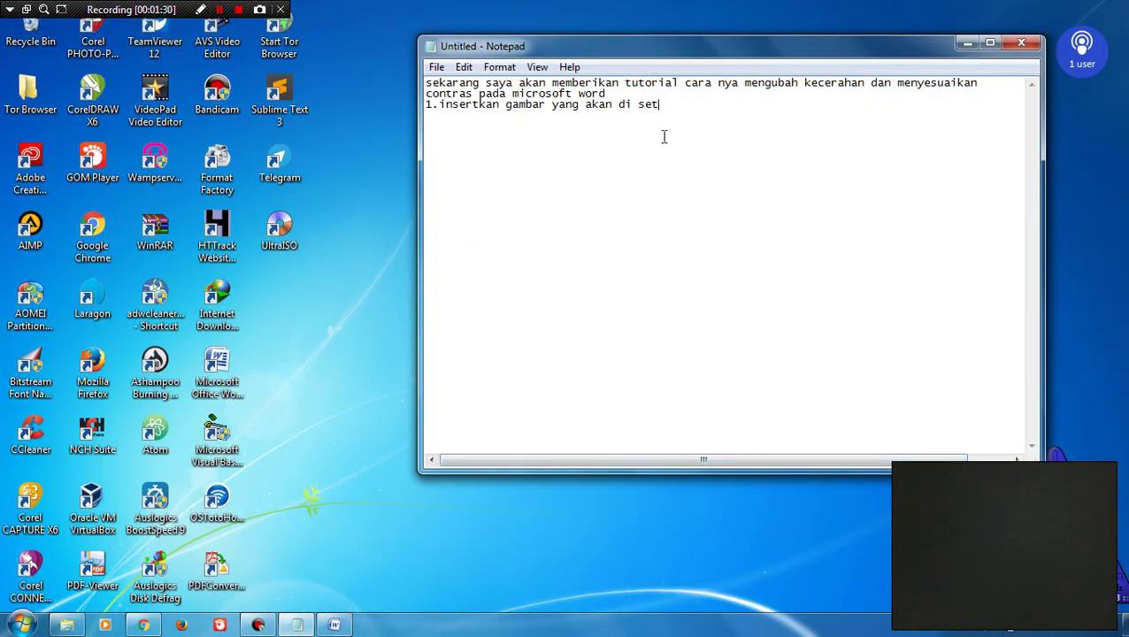
# - Add 'yah yang pertama yaitu menyesuaikan kecerahan', drop the '1.' numbering, and return to Word
pyautogui.press('Return')
pyautogui.write('yah')
pyautogui.write(' yang pert')
pyautogui.write('ama ya')
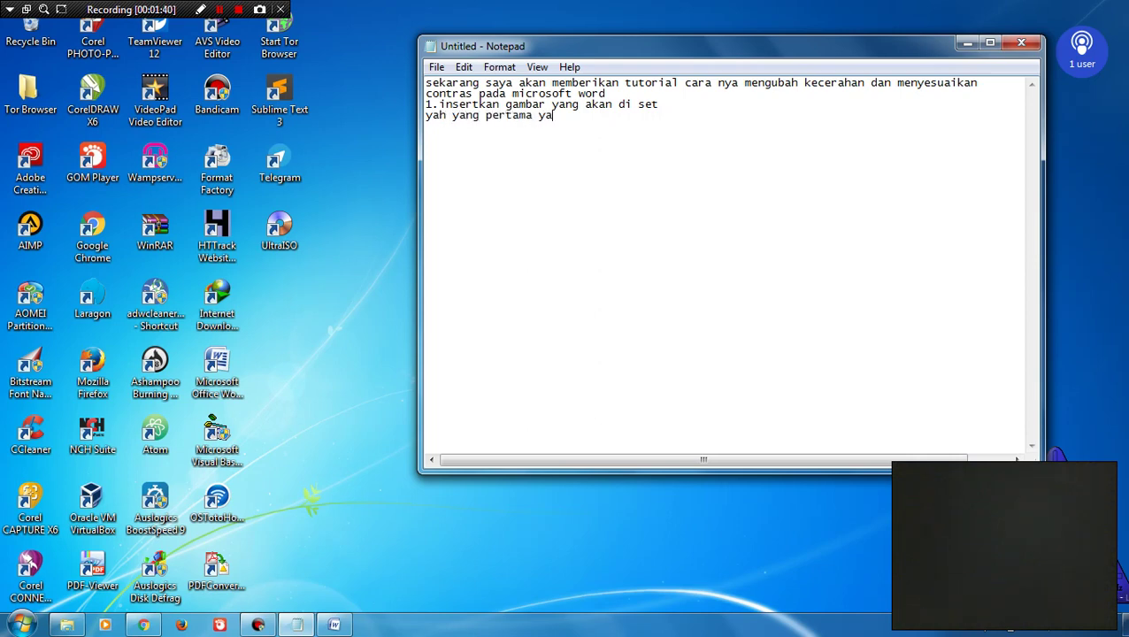
pyautogui.write('itu men')
pyautogui.write('yesuaik')
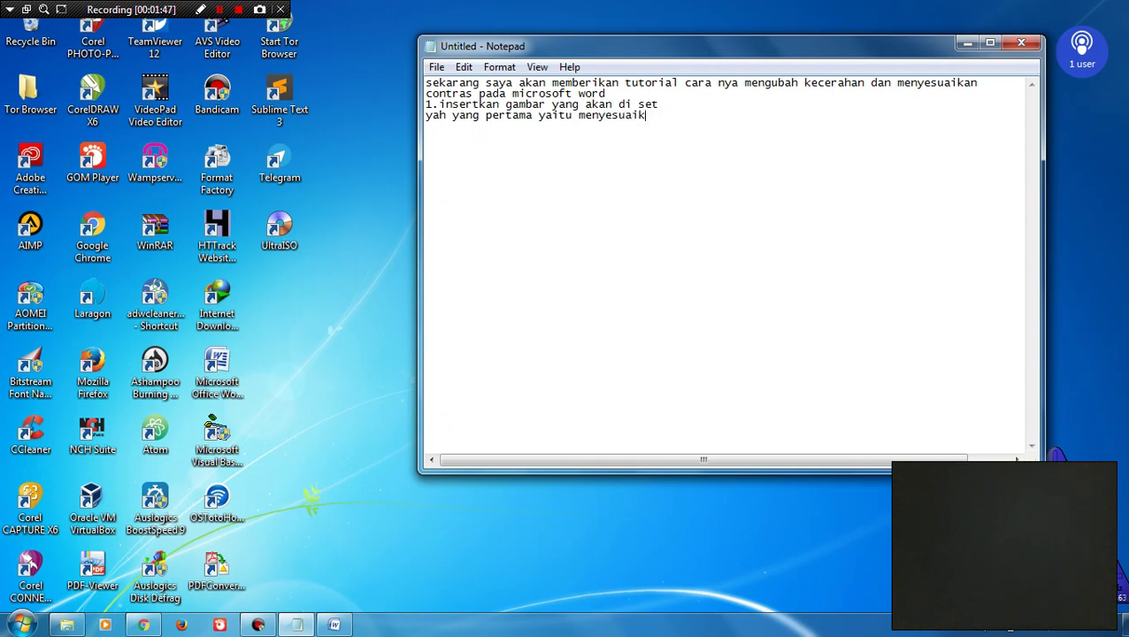
pyautogui.write('an ')
pyautogui.write('kecerahan gambar')
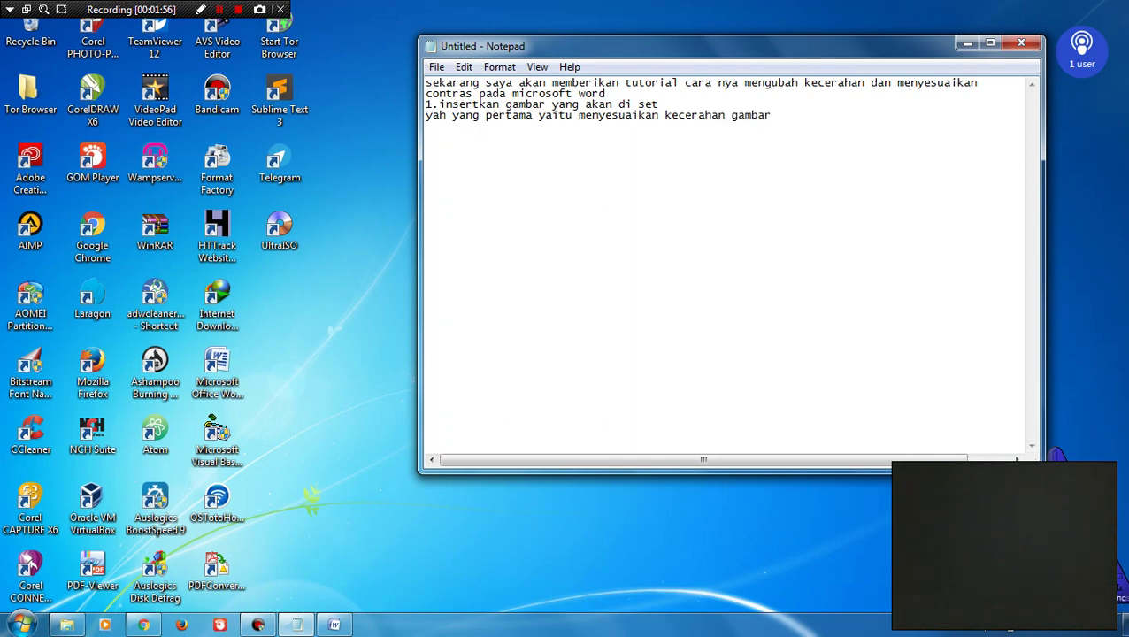
pyautogui.click(438, 104)
pyautogui.press('BackSpace')
pyautogui.press('BackSpace')
pyautogui.press('BackSpace')
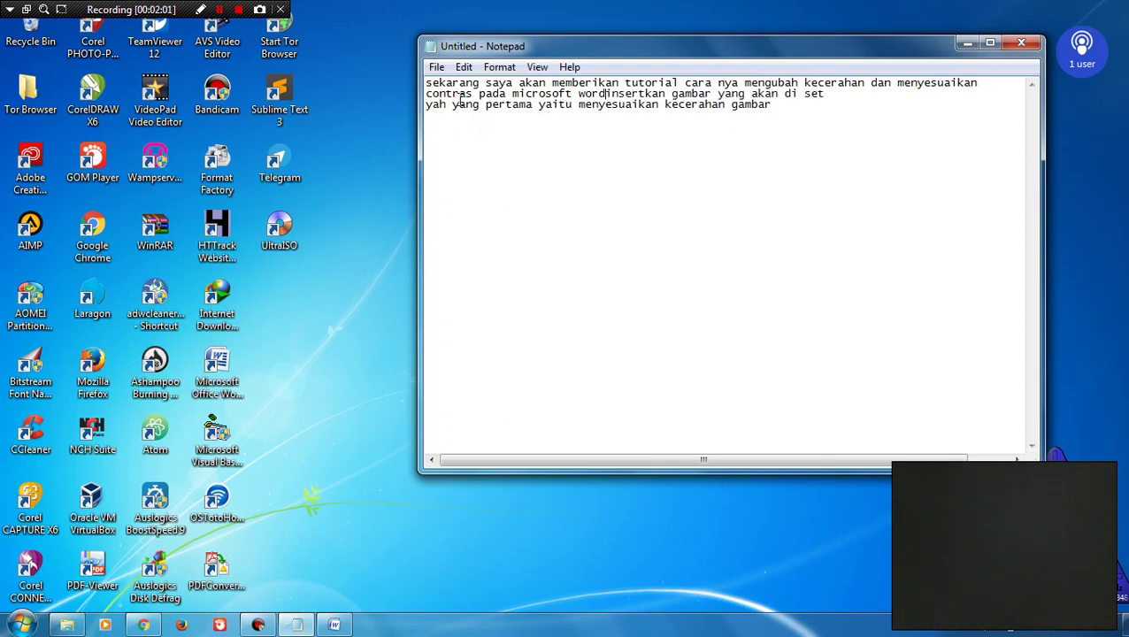
pyautogui.press('Return')
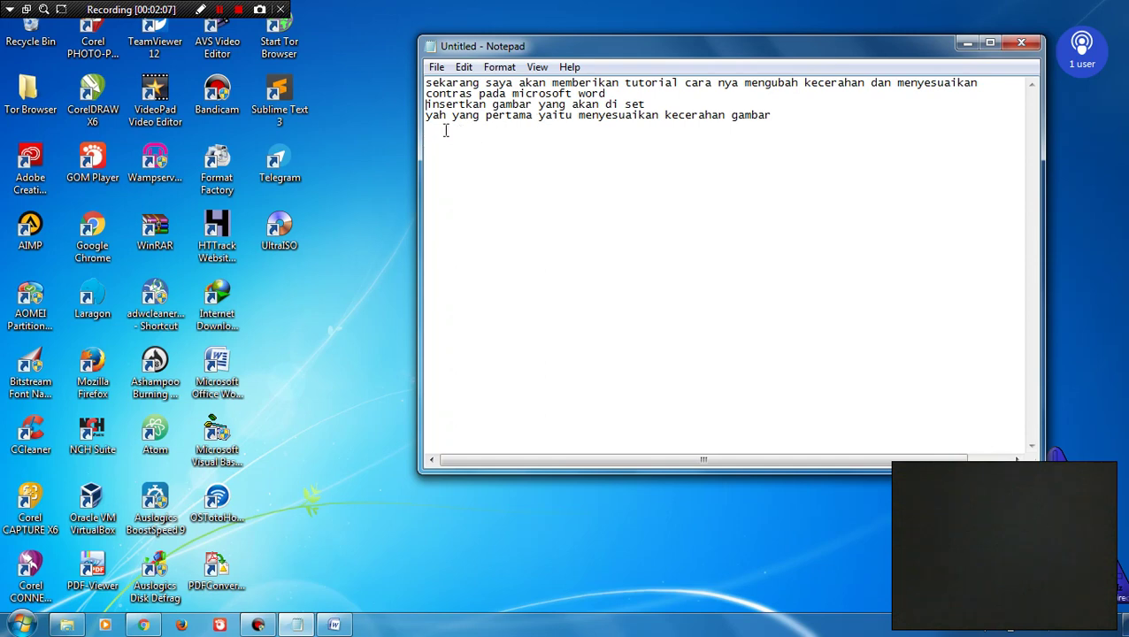
pyautogui.click(362, 216)
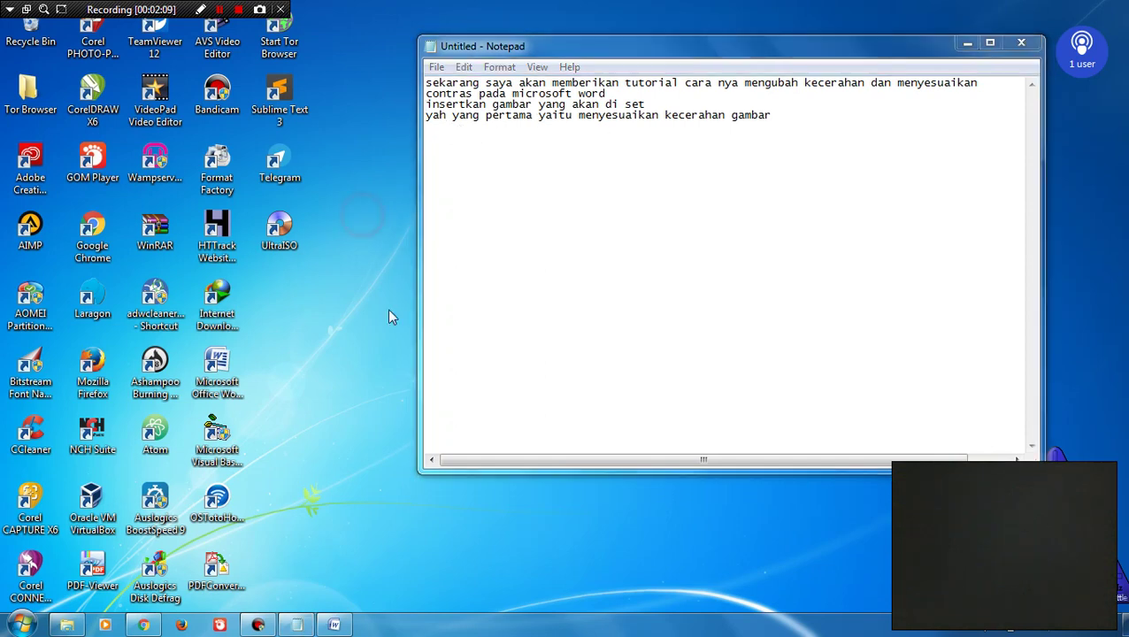
pyautogui.click(334, 625)
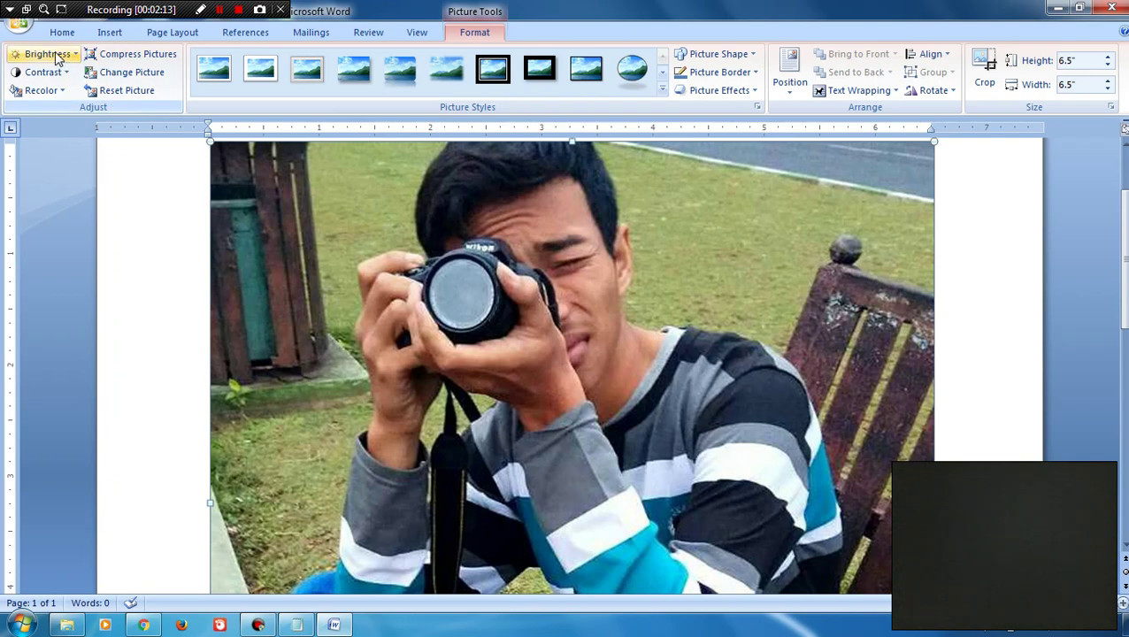
# - Minimize Word and start a new Notepad line reading 'klik brignest/kecerahan'
pyautogui.click(334, 623)
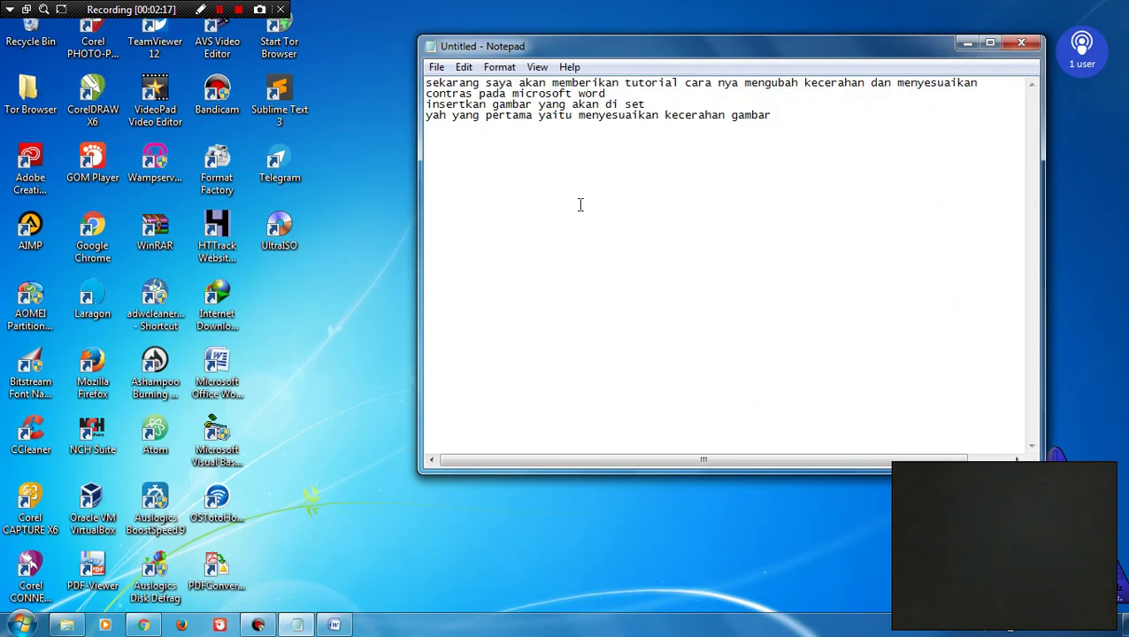
pyautogui.click(797, 118)
pyautogui.press('Return')
pyautogui.write('kl')
pyautogui.write('ik brignest/')
pyautogui.write('kecer')
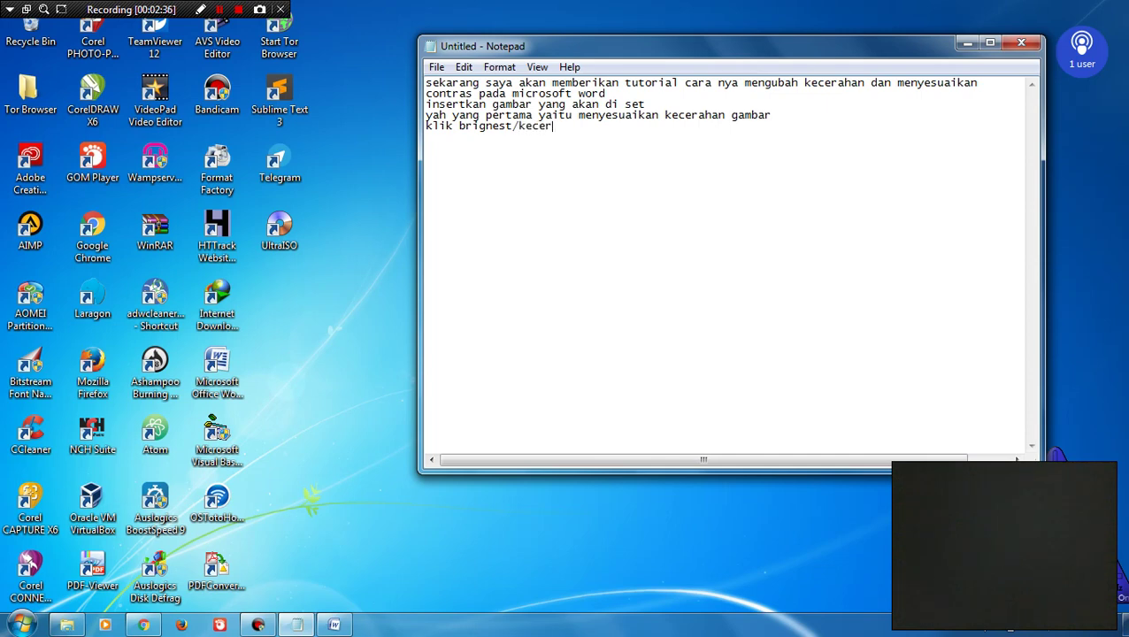
pyautogui.write('ahan')
# - Finish the Notepad line, switch to Word, and open the photo's Brightness preset gallery
pyautogui.click(358, 217)
pyautogui.click(585, 181)
pyautogui.click(334, 624)
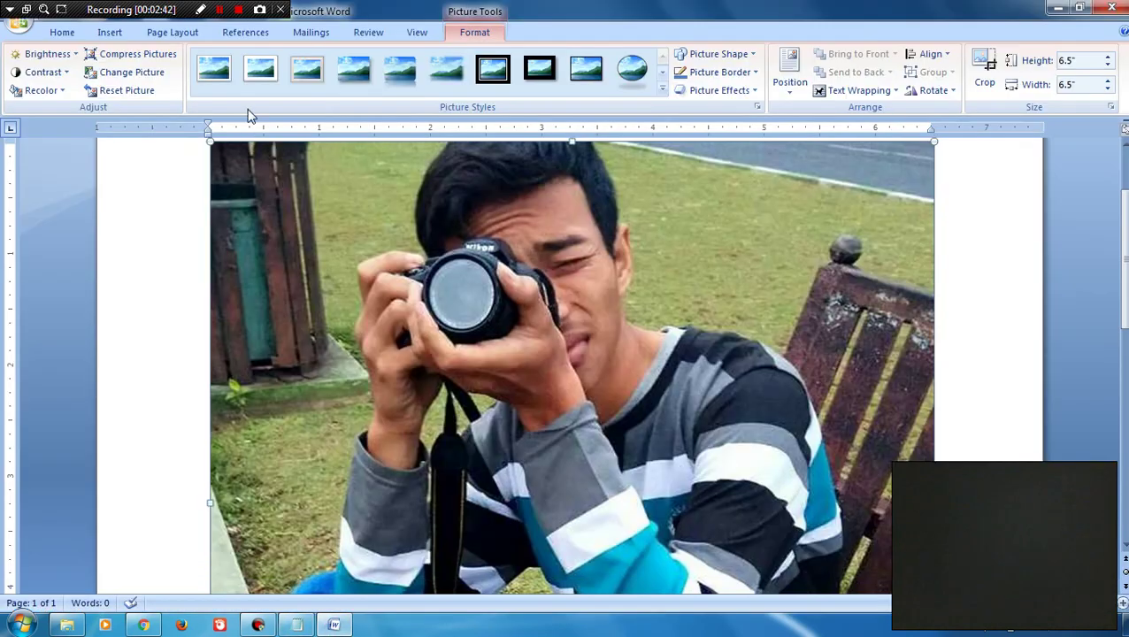
pyautogui.click(74, 55)
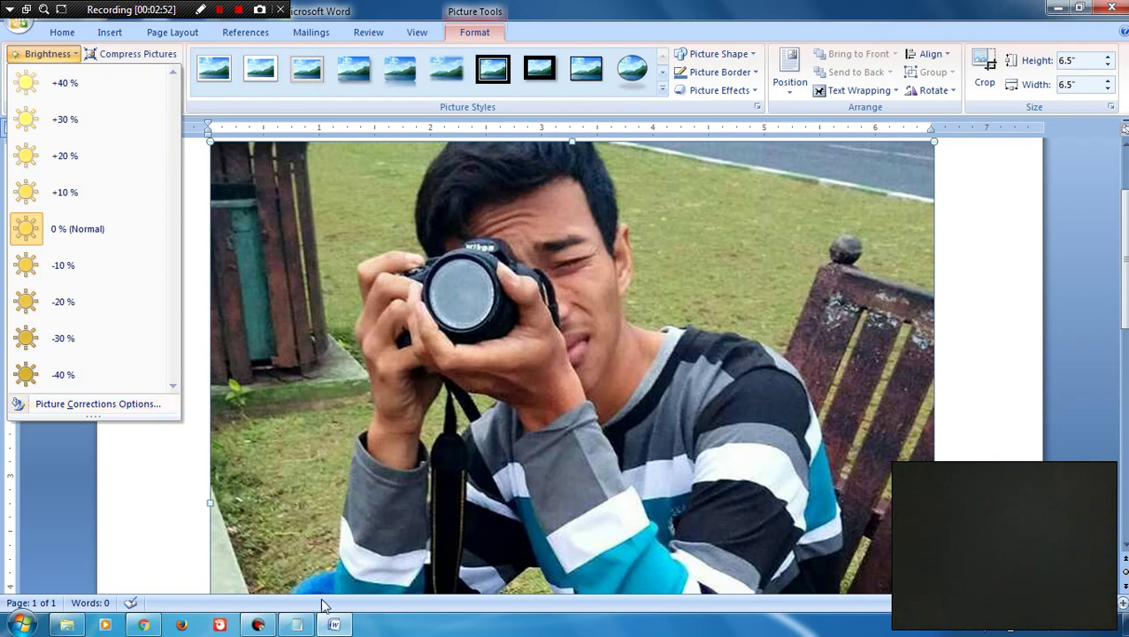
# - Close the Brightness gallery, minimize Word, and type 'kemudian pilih yang paling bawah' in Notepad
pyautogui.click(334, 626)
pyautogui.click(335, 626)
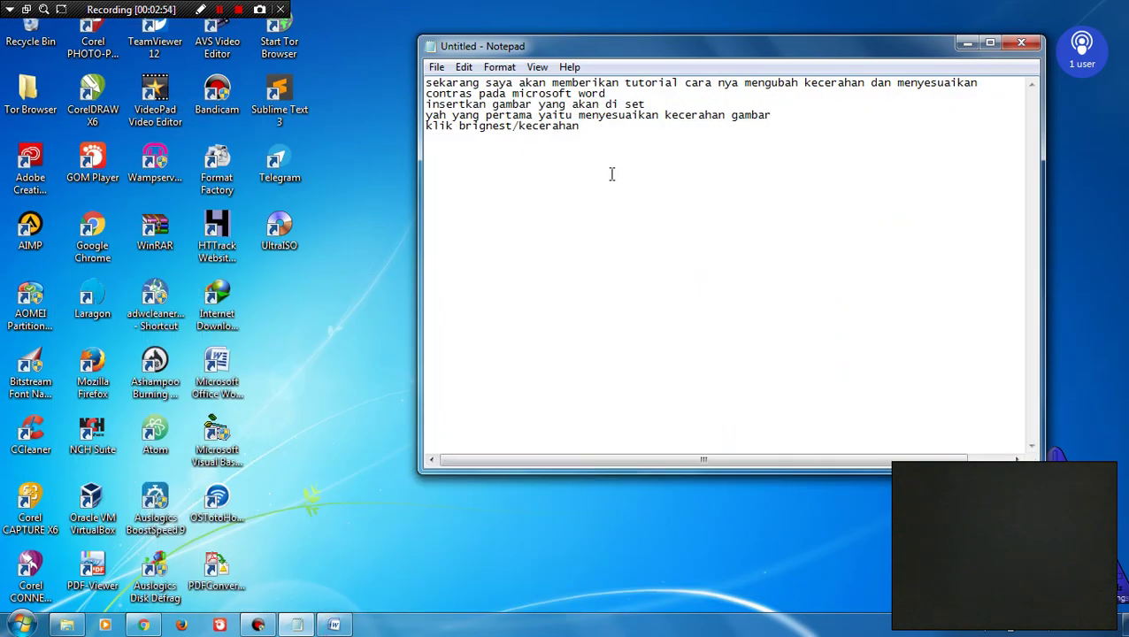
pyautogui.write('kemudi')
pyautogui.write('an pi')
pyautogui.write('lih yang ')
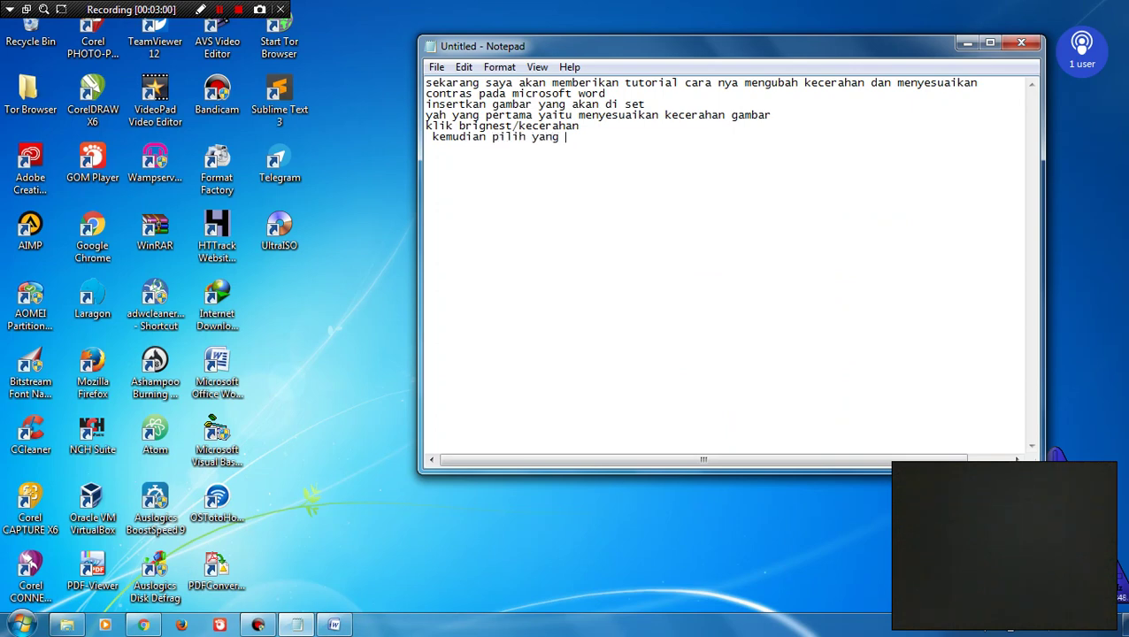
pyautogui.write('paling ba')
pyautogui.write('wah')
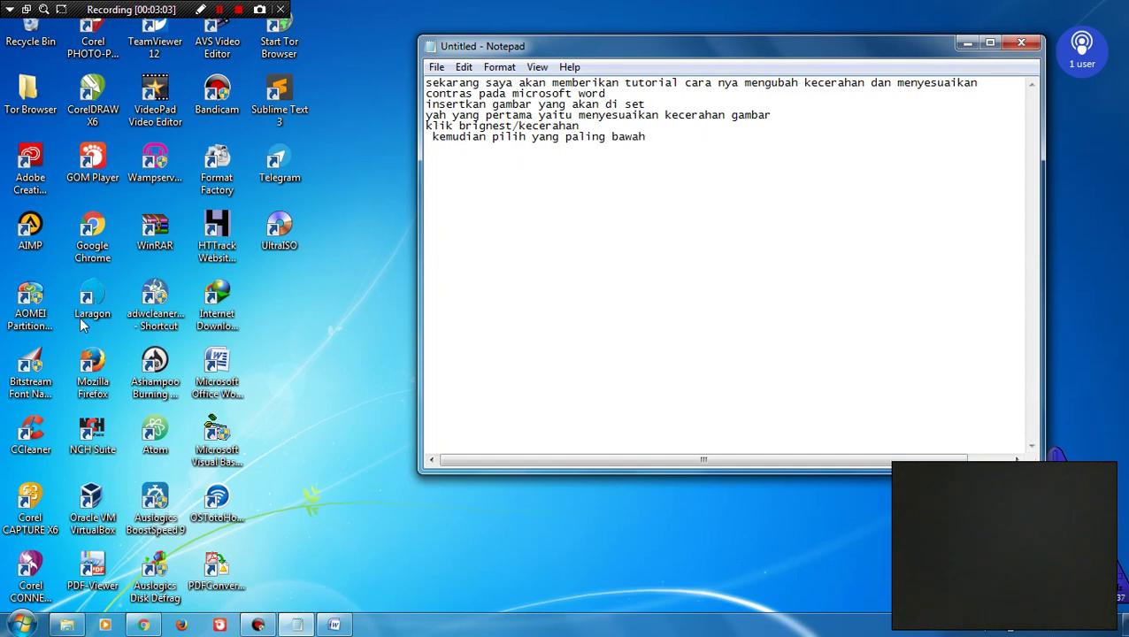
# - Open Picture Corrections Options (brightness and contrast 0%), move the Format Picture dialog left, then minimize Word
pyautogui.click(336, 626)
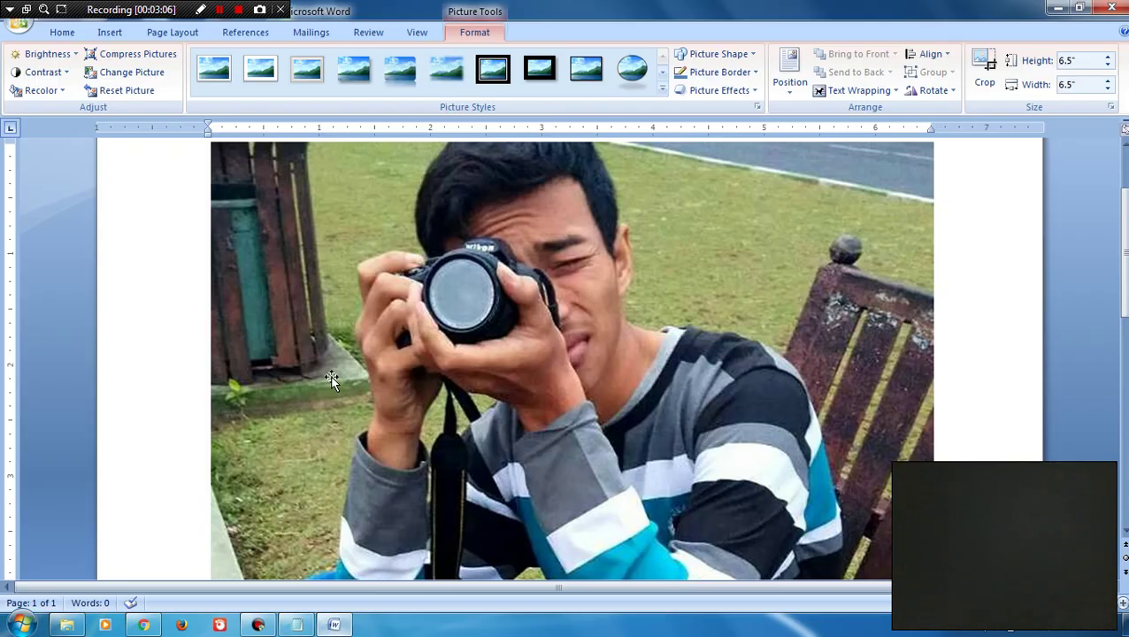
pyautogui.click(74, 55)
pyautogui.click(98, 406)
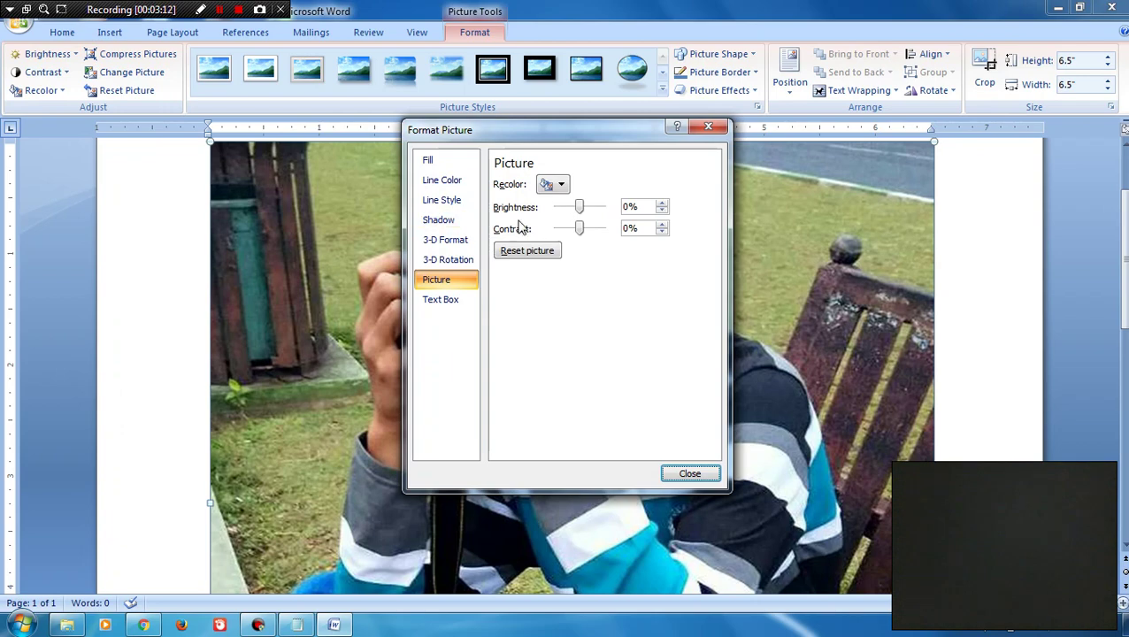
pyautogui.moveTo(574, 128); pyautogui.dragTo(186, 154)
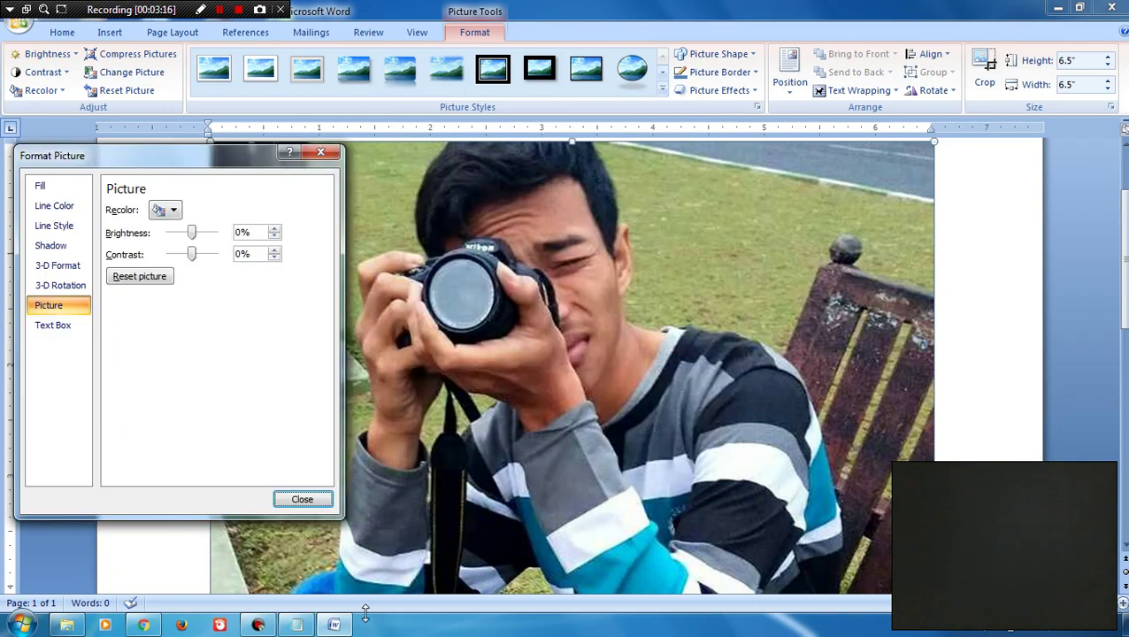
pyautogui.click(335, 624)
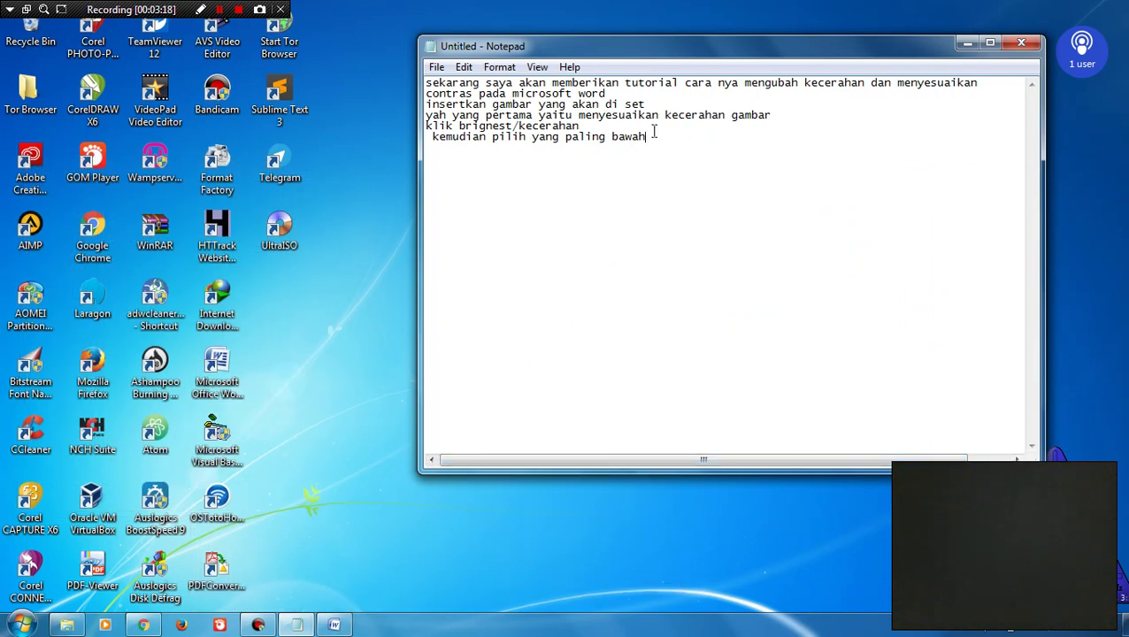
# - On a new Notepad line, type 'kemudian anda tinggal menyesuaikan kecerahanya ..'
pyautogui.press('Return')
pyautogui.write('kemu')
pyautogui.write('di')
pyautogui.write('an ')
pyautogui.write('anda ting')
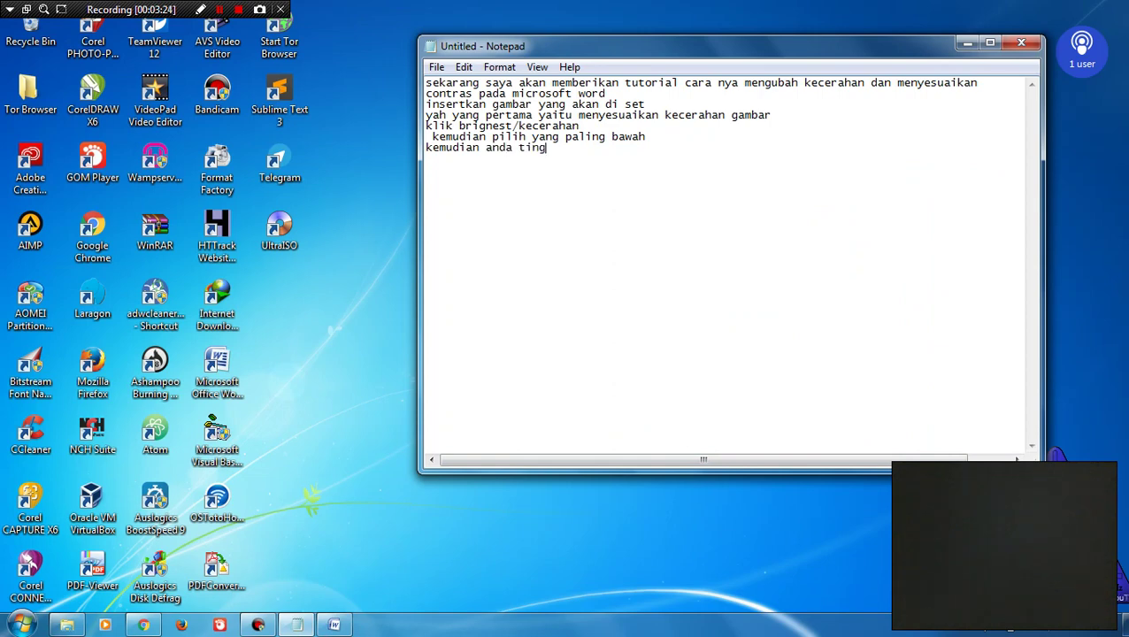
pyautogui.write('gal ')
pyautogui.write('menyesu')
pyautogui.write('aik')
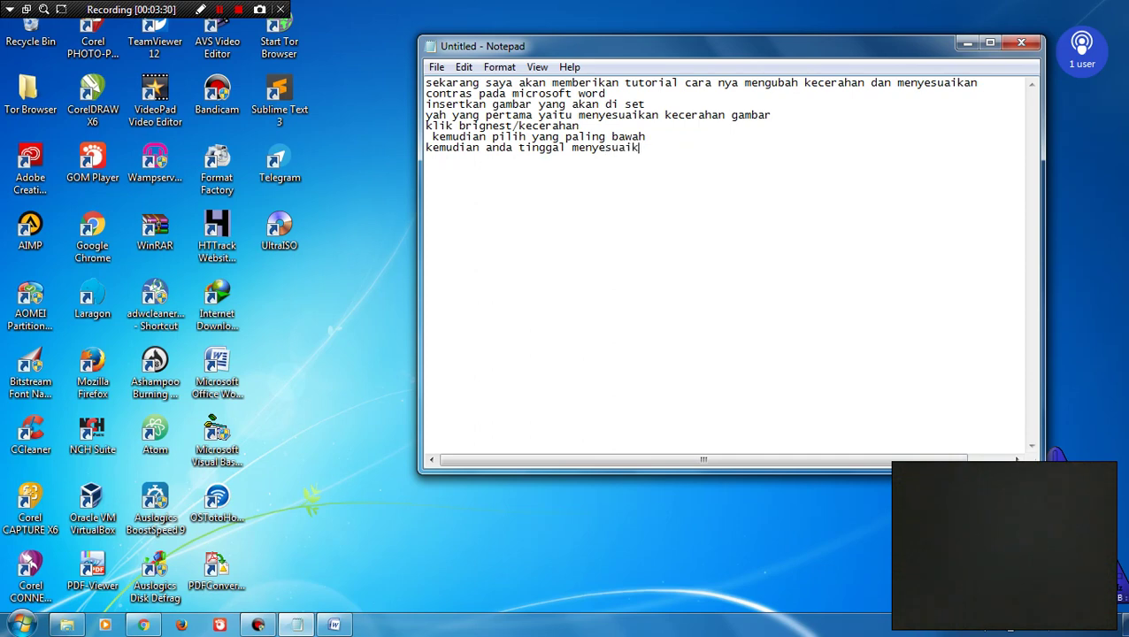
pyautogui.write('an ')
pyautogui.write('kecer')
pyautogui.write('ahanya ..')
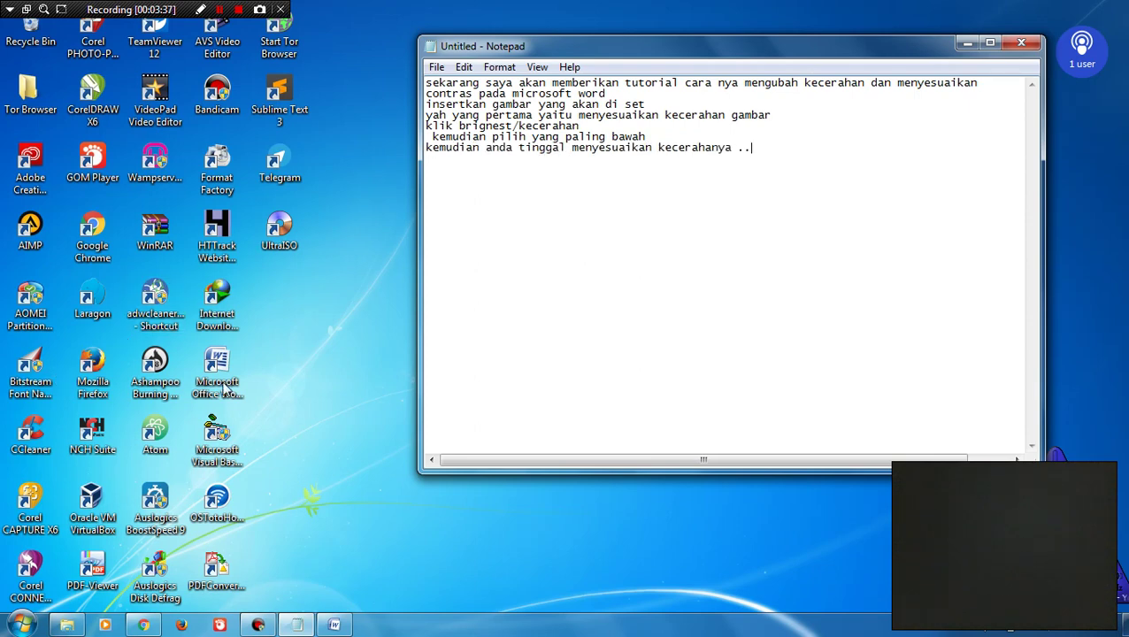
# - Back in Word's Format Picture, raise the photo's brightness step by step to 24%
pyautogui.click(352, 627)
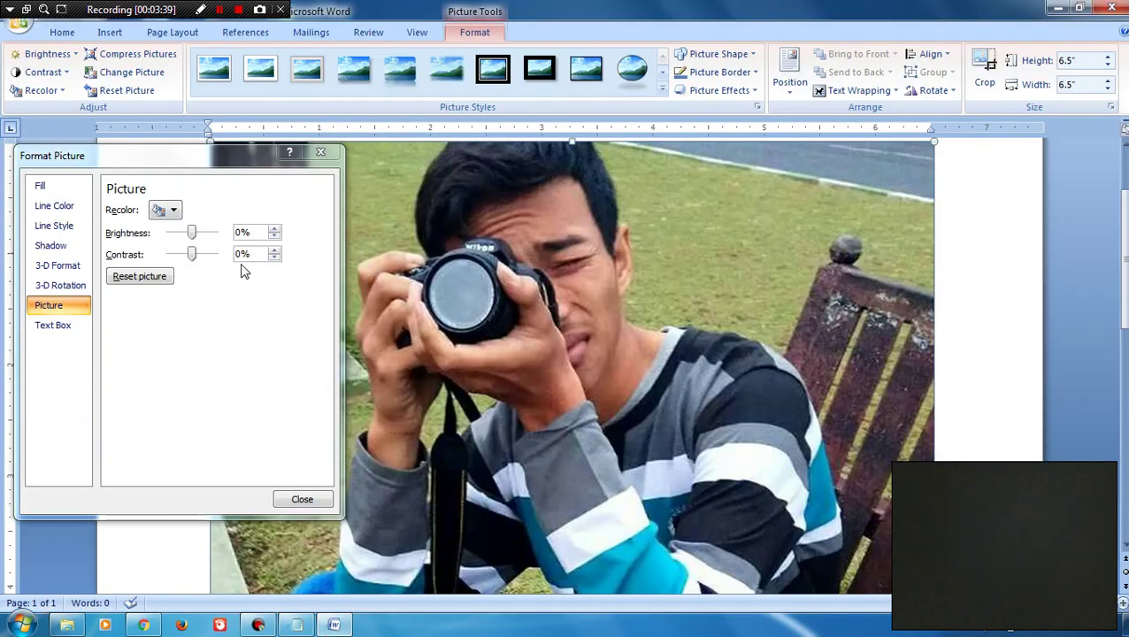
pyautogui.click(274, 229)
pyautogui.click(274, 228)
pyautogui.click(274, 228)
pyautogui.click(275, 228)
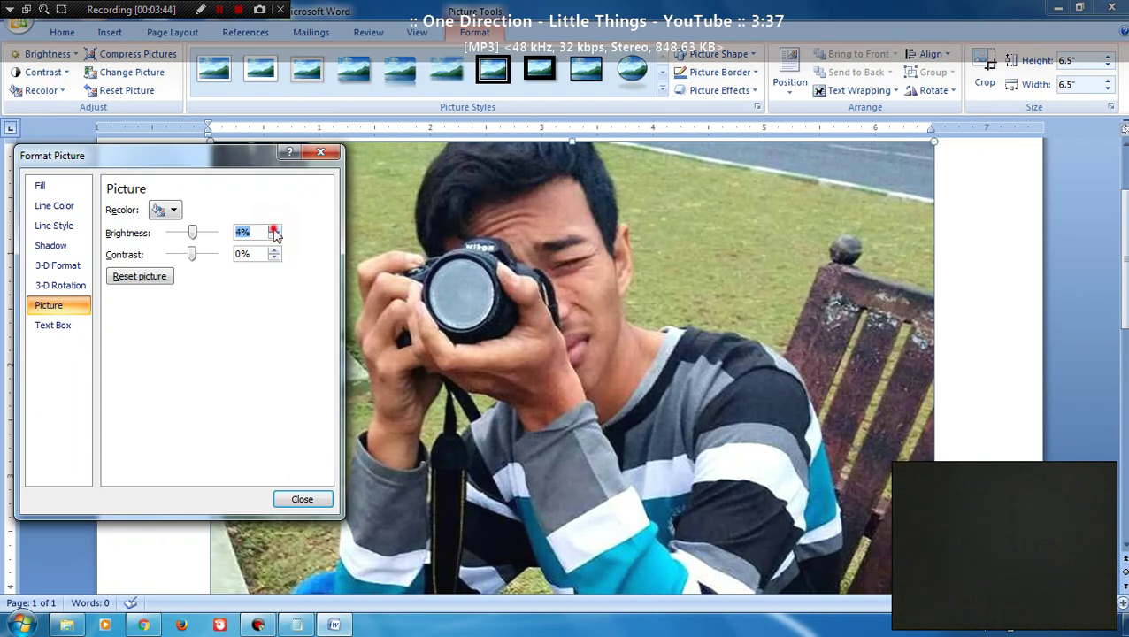
pyautogui.click(275, 229)
pyautogui.click(275, 228)
pyautogui.click(274, 228)
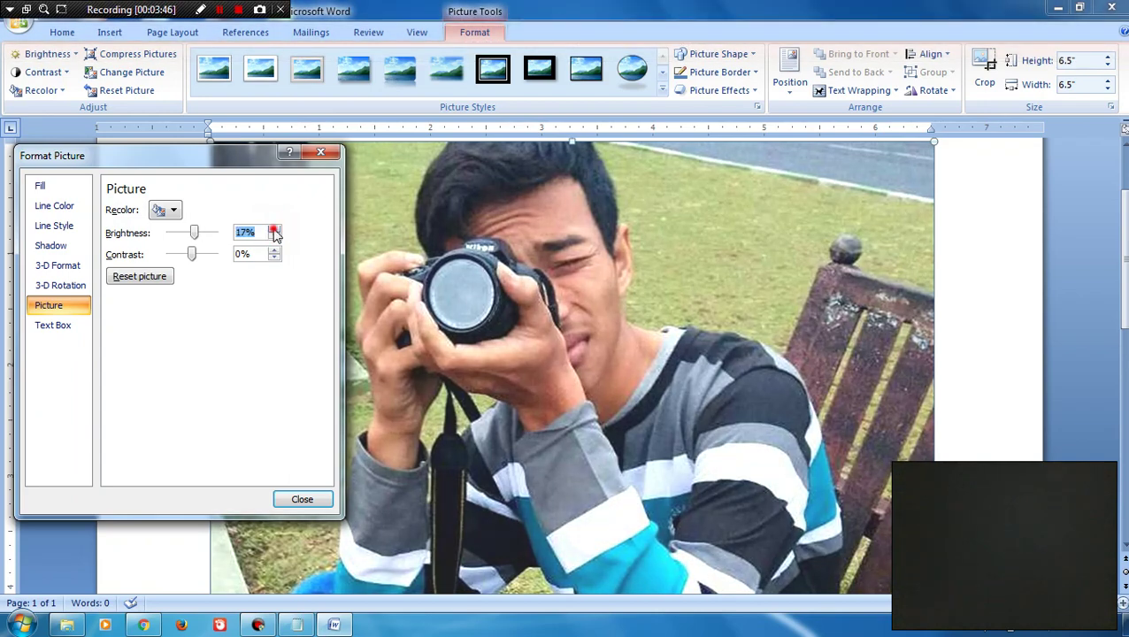
pyautogui.click(274, 228)
pyautogui.click(274, 228)
pyautogui.click(275, 228)
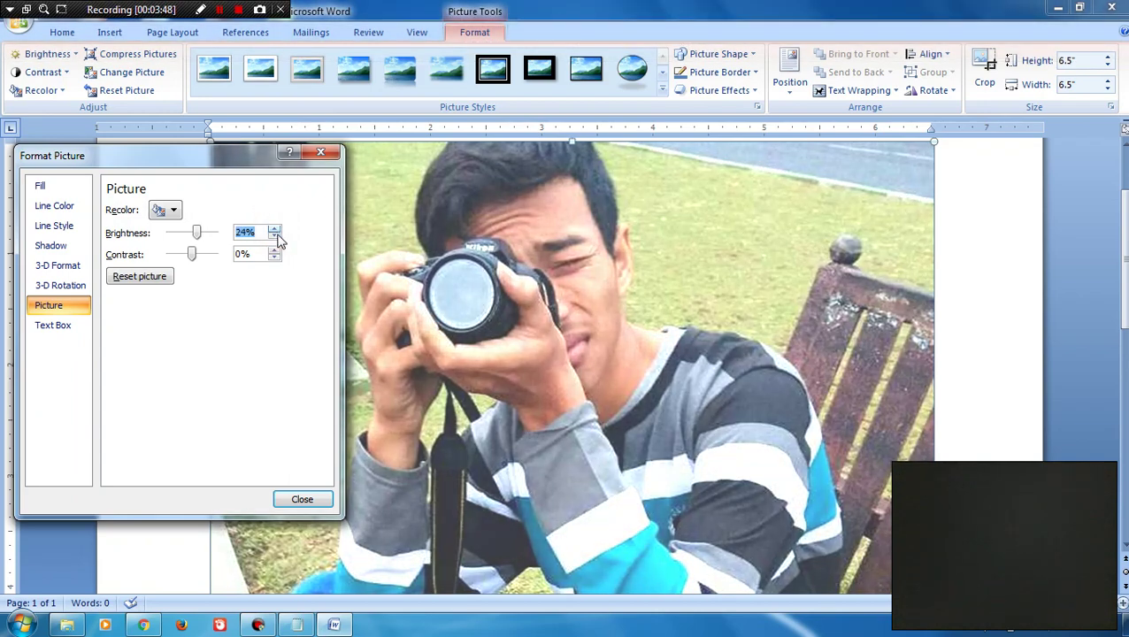
# - Lower the brightness back to 18%, then minimize Word to reveal Notepad
pyautogui.click(274, 236)
pyautogui.click(275, 236)
pyautogui.click(275, 237)
pyautogui.click(274, 236)
pyautogui.click(274, 236)
pyautogui.click(274, 236)
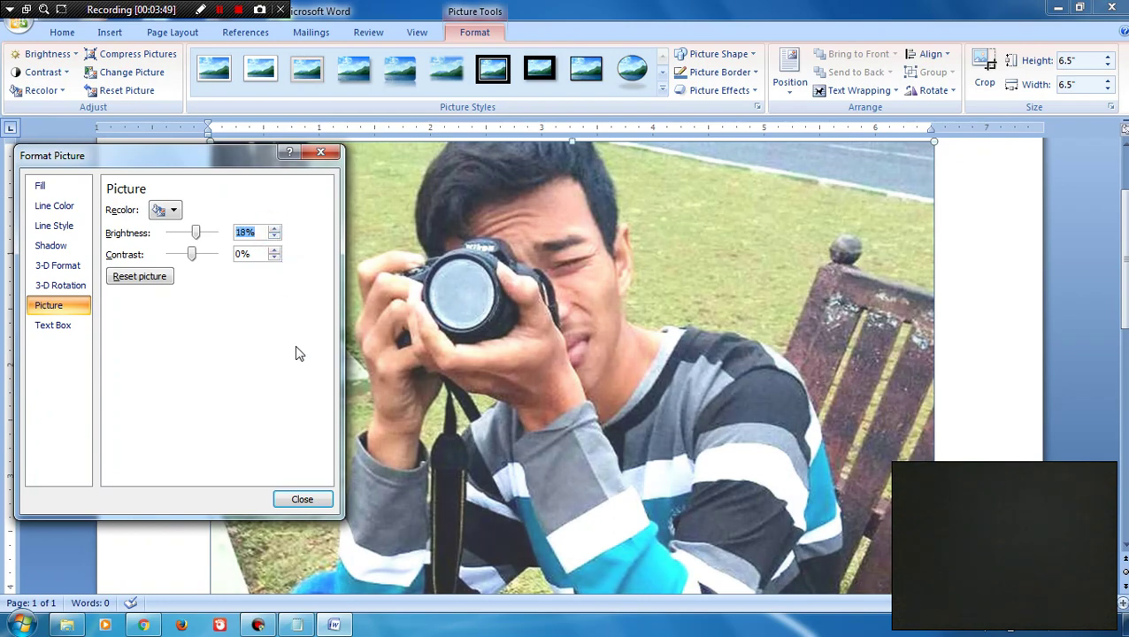
pyautogui.click(336, 623)
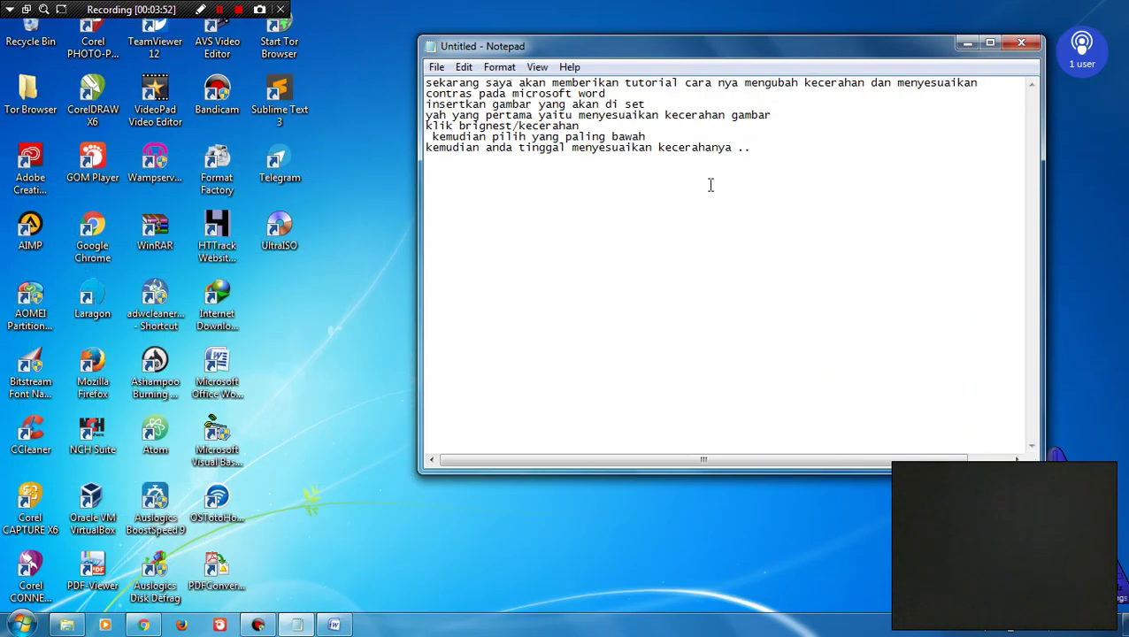
# - Add the line 'yang kedua yaitu mengatur kontras ..' to the notes, briefly checking Word
pyautogui.press('Return')
pyautogui.write('ang ke')
pyautogui.write('dua yaitu m')
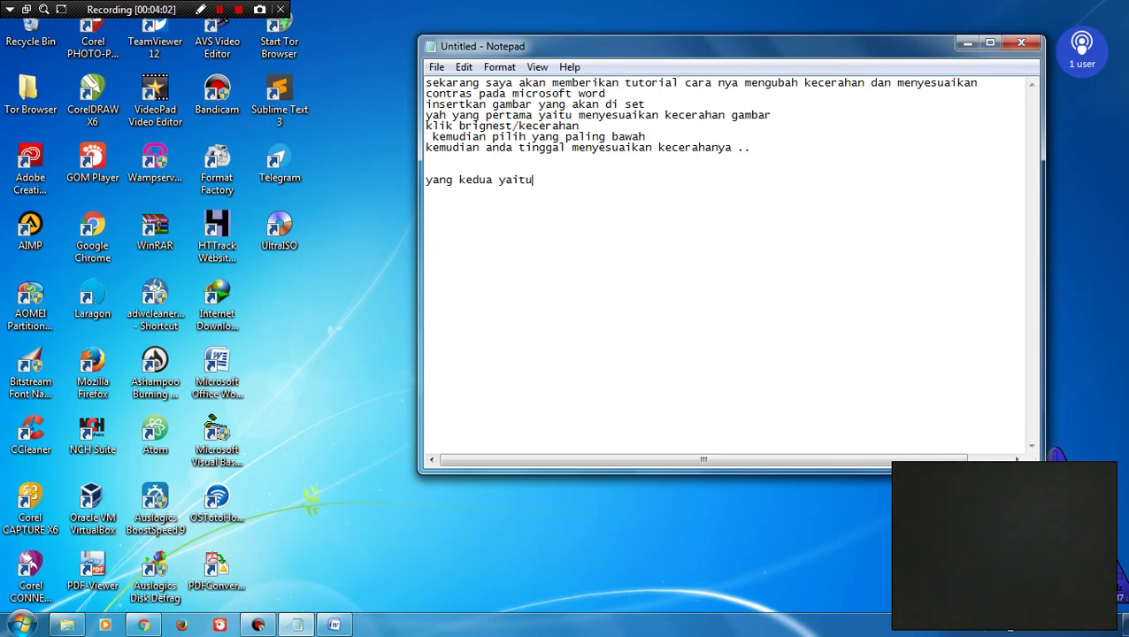
pyautogui.write('engatur k')
pyautogui.write('on')
pyautogui.write('tras ')
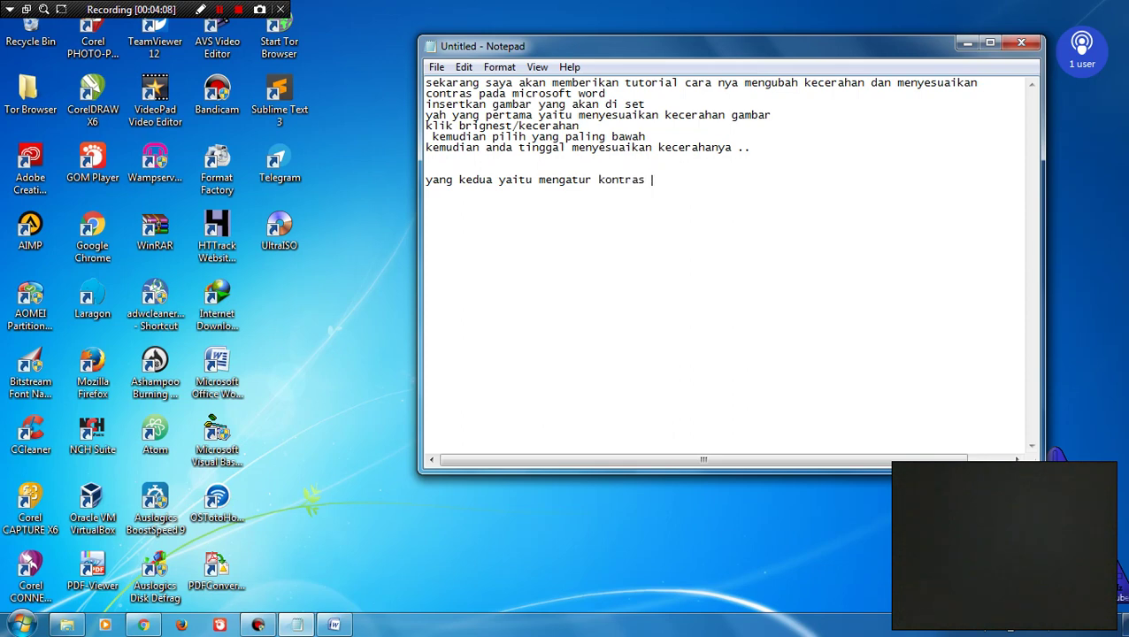
pyautogui.write('...')
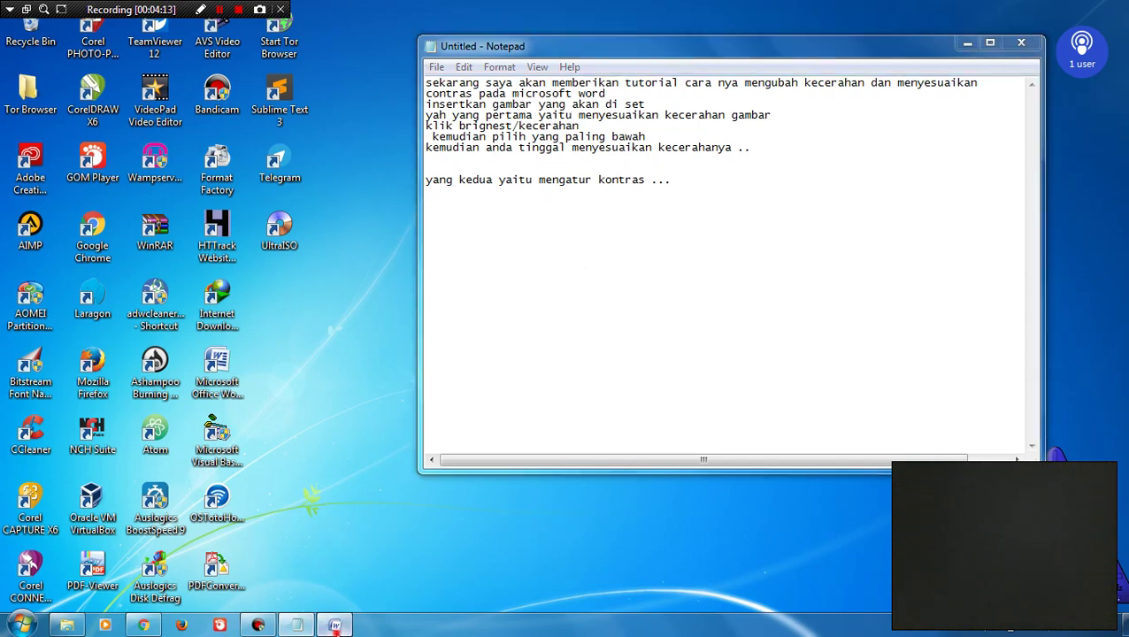
pyautogui.click(334, 625)
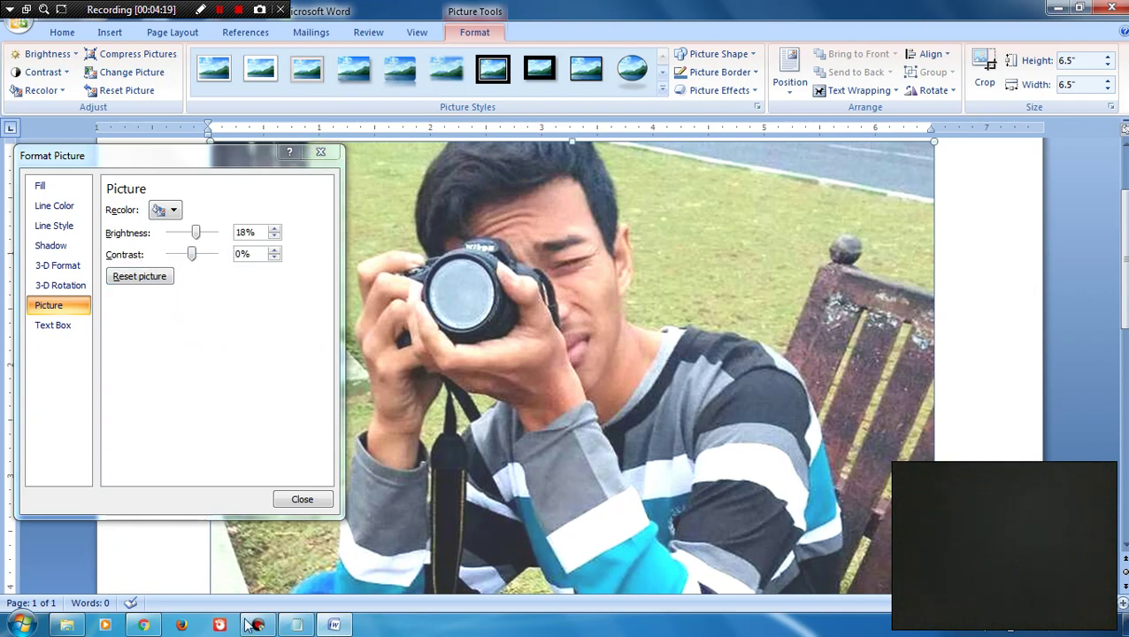
pyautogui.click(336, 624)
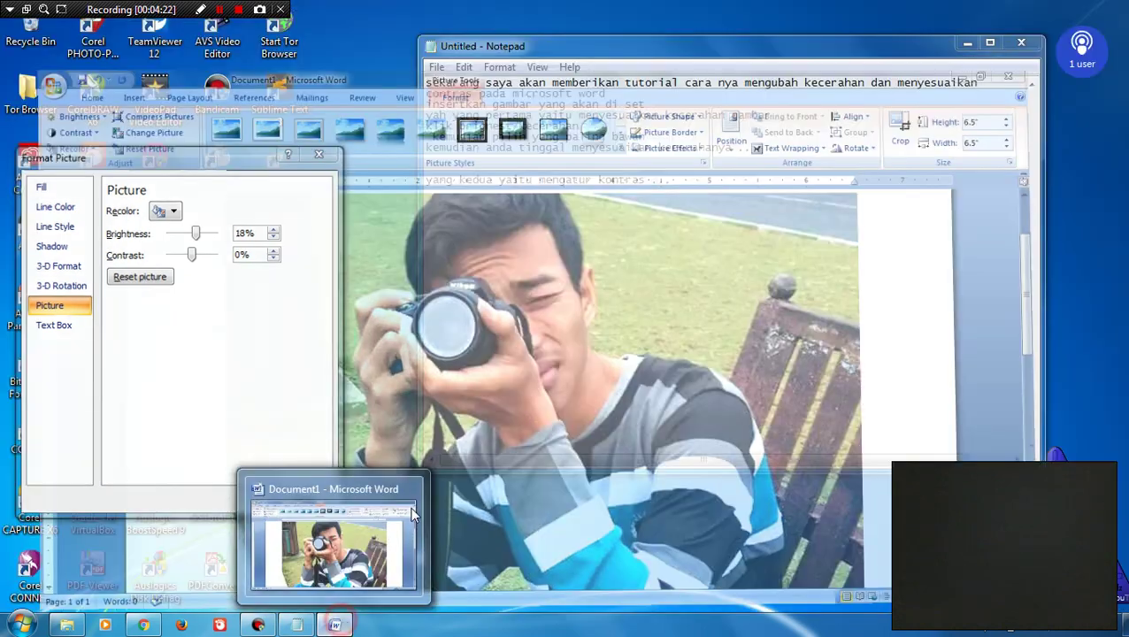
# - On the next line, type 'yaitu dengan menggeser atau merubah angka nya'
pyautogui.press('Return')
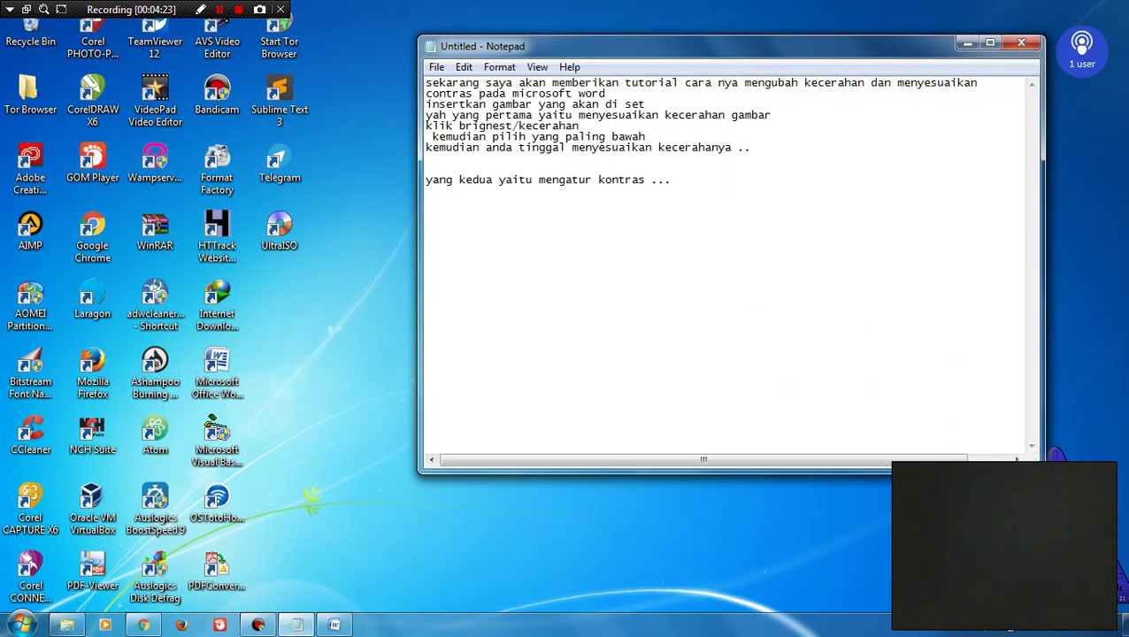
pyautogui.write('yaitu ')
pyautogui.write('dengan ')
pyautogui.write('menggesr')
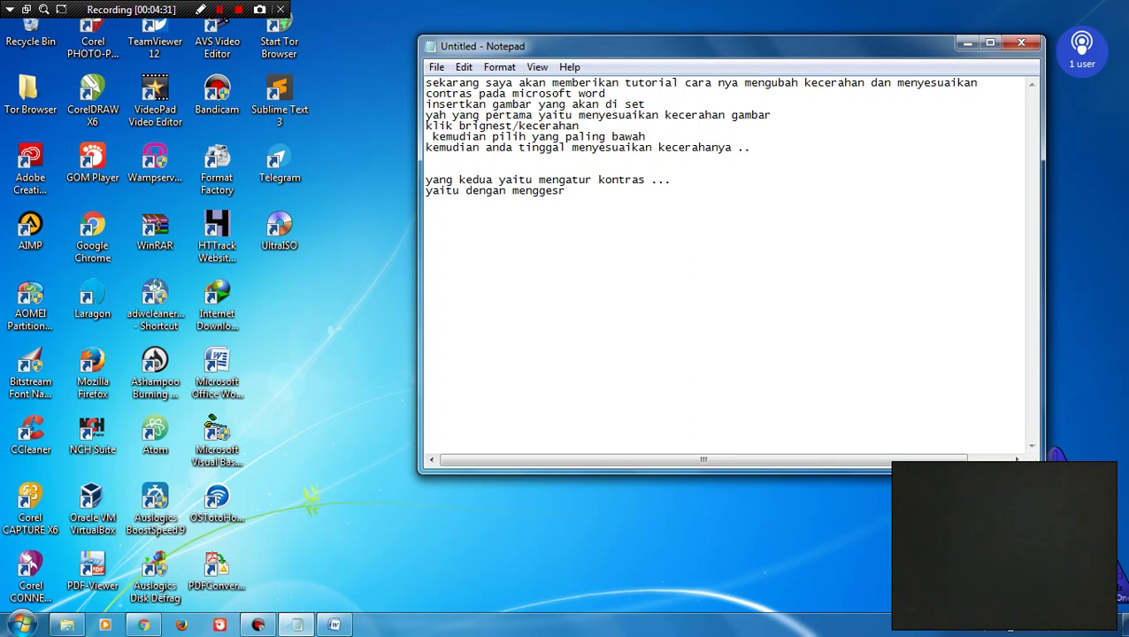
pyautogui.press('BackSpace')
pyautogui.write('er')
pyautogui.write(' atau')
pyautogui.write(' me')
pyautogui.write('rubah ang')
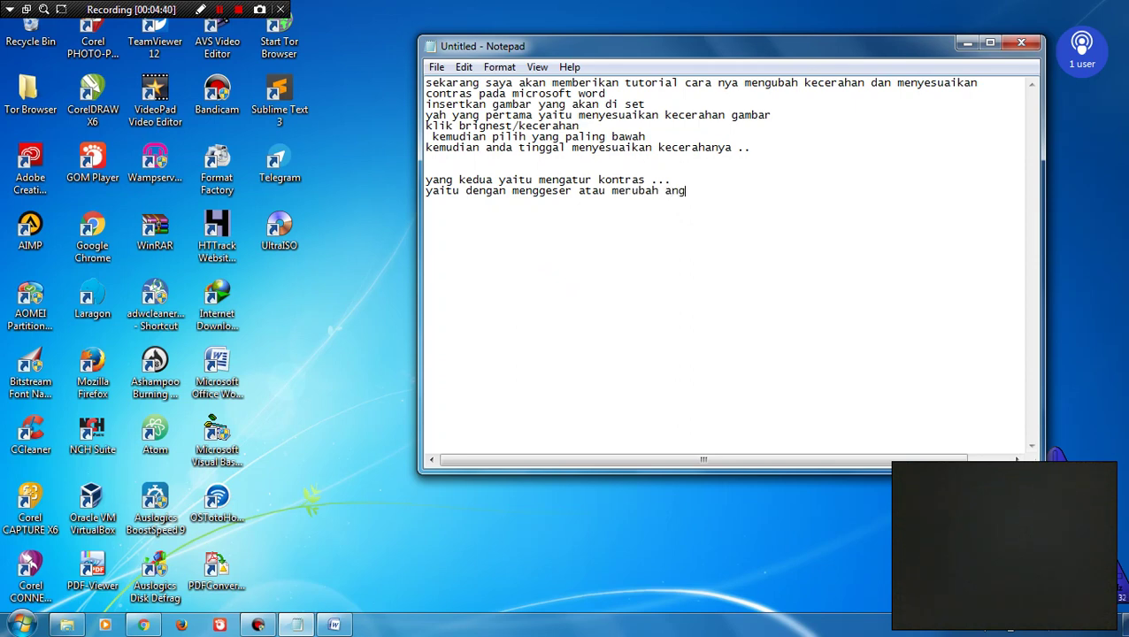
pyautogui.write('ka ')
pyautogui.write('nya')
# - Step the photo's contrast up to 30%, then slide it to 76%
pyautogui.click(335, 625)
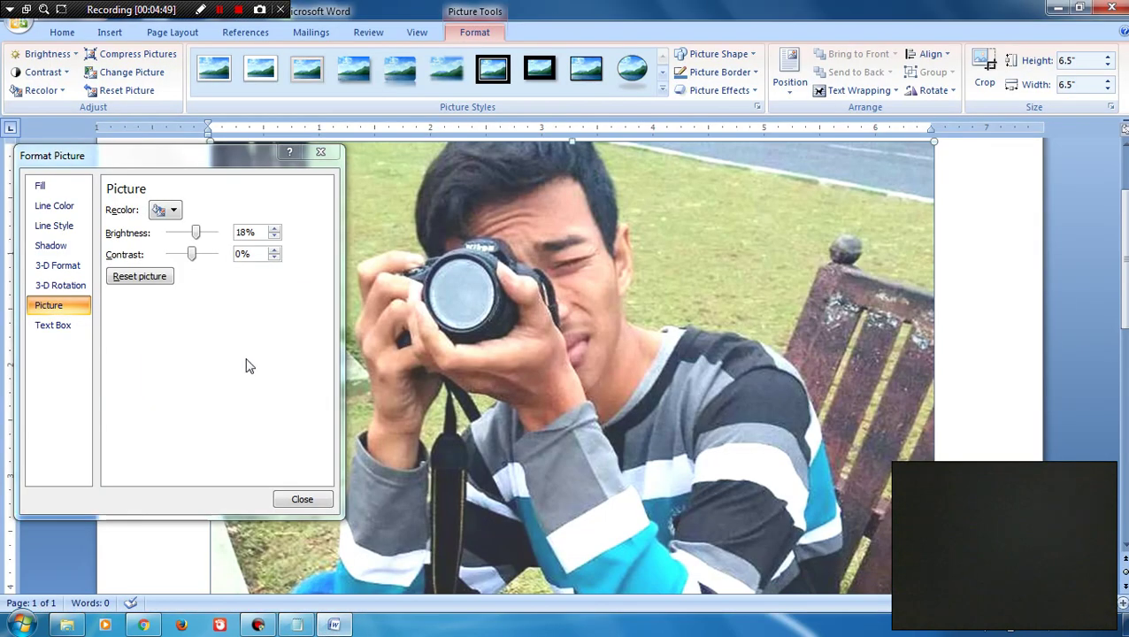
pyautogui.click(274, 251)
pyautogui.click(275, 250)
pyautogui.click(274, 250)
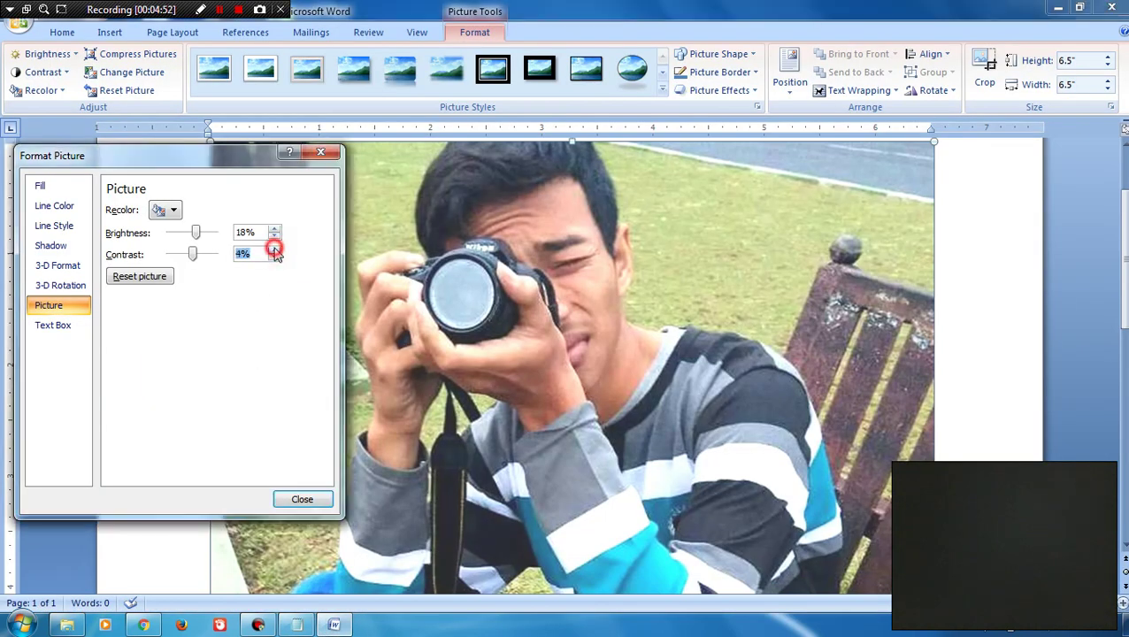
pyautogui.click(274, 251)
pyautogui.click(274, 250)
pyautogui.click(274, 251)
pyautogui.click(275, 250)
pyautogui.click(276, 250)
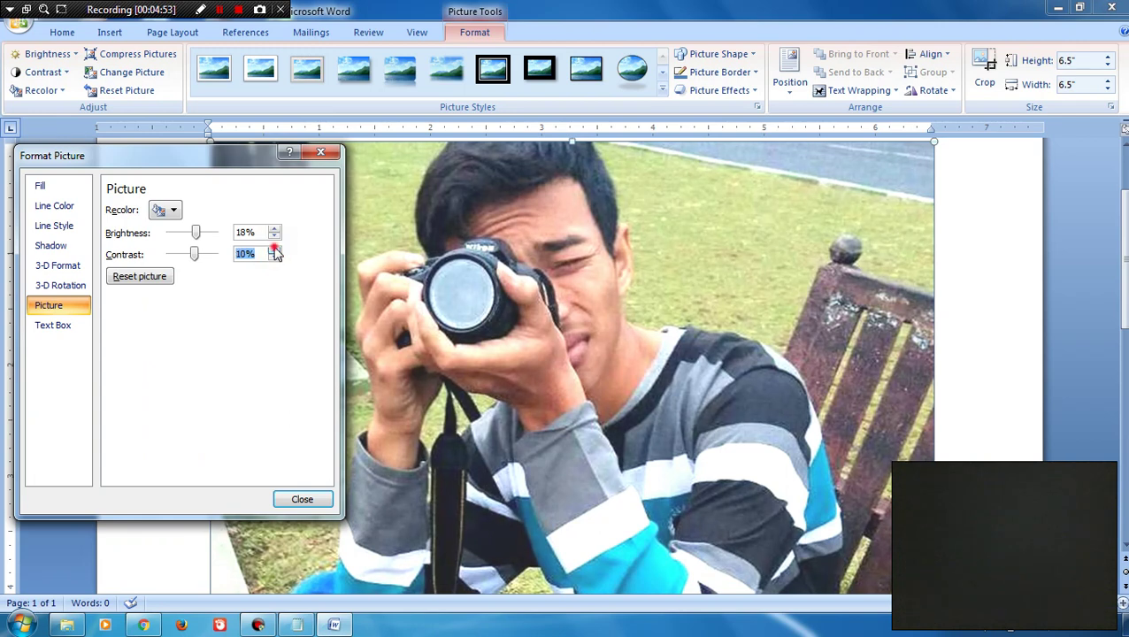
pyautogui.click(275, 250)
pyautogui.click(275, 250)
pyautogui.click(275, 250)
pyautogui.click(275, 250)
pyautogui.click(275, 250)
pyautogui.click(275, 250)
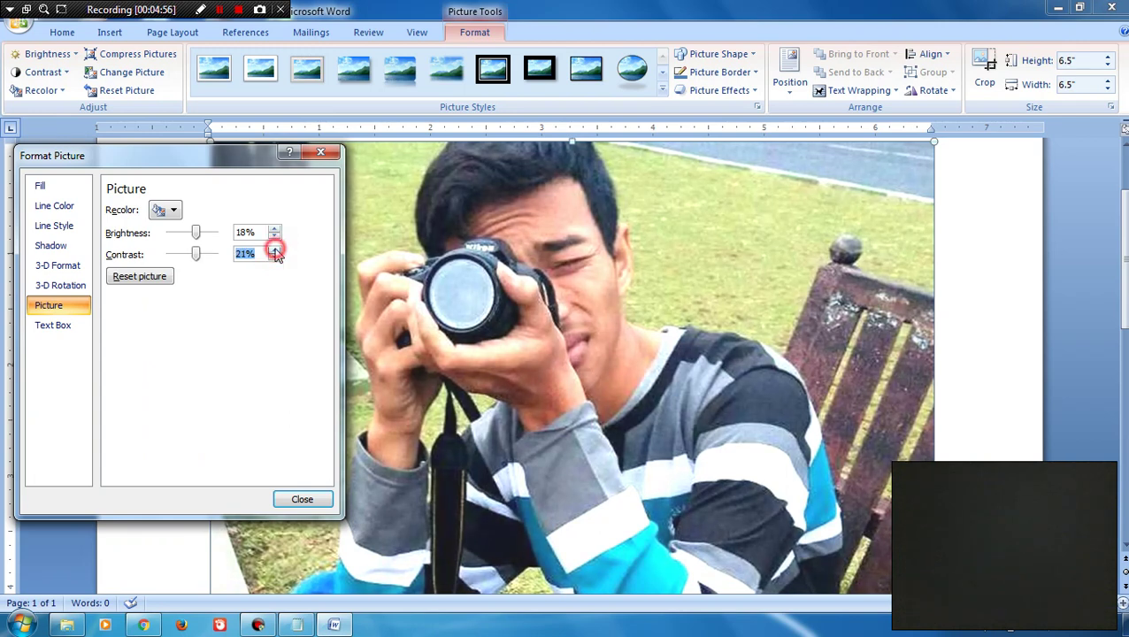
pyautogui.click(275, 250)
pyautogui.click(275, 251)
pyautogui.click(275, 250)
pyautogui.click(275, 251)
pyautogui.click(275, 250)
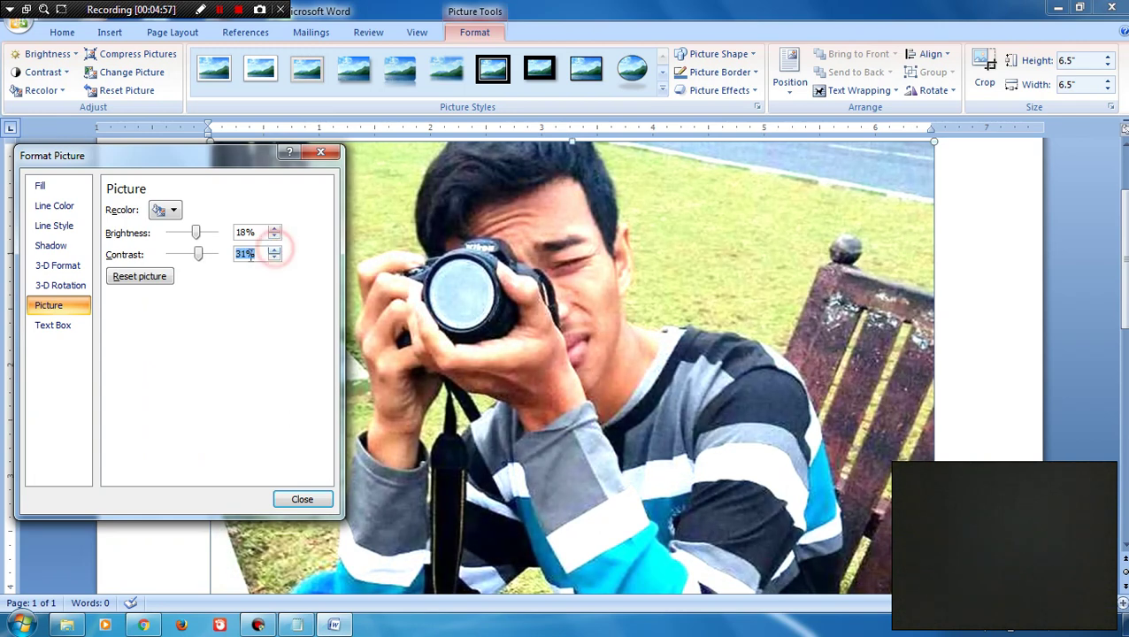
pyautogui.click(195, 254)
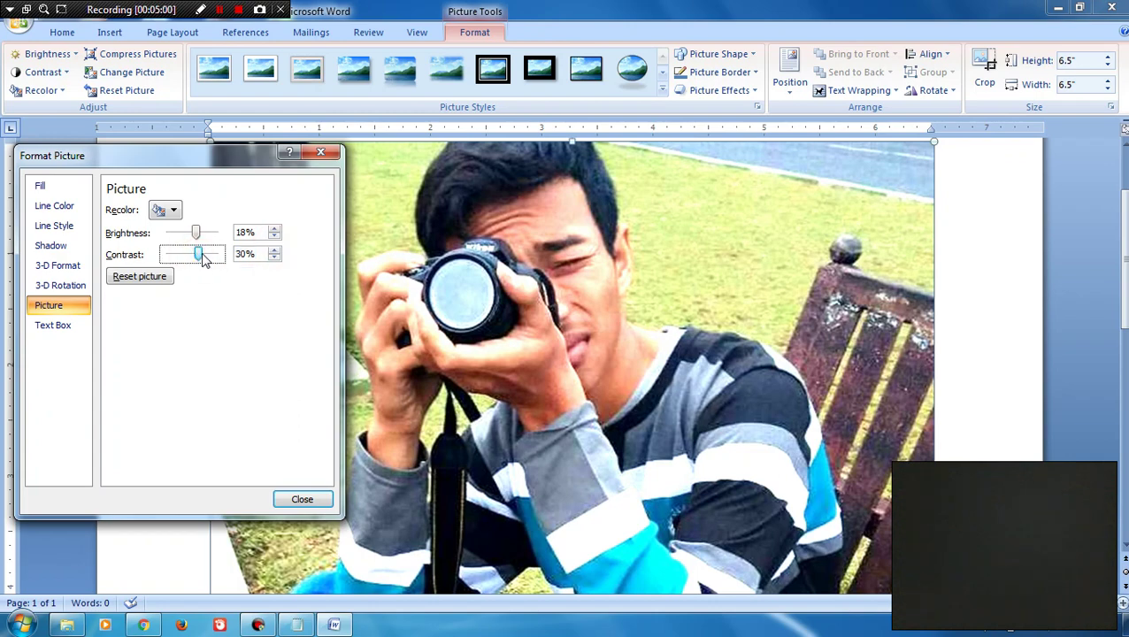
pyautogui.moveTo(202, 256); pyautogui.dragTo(201, 257)
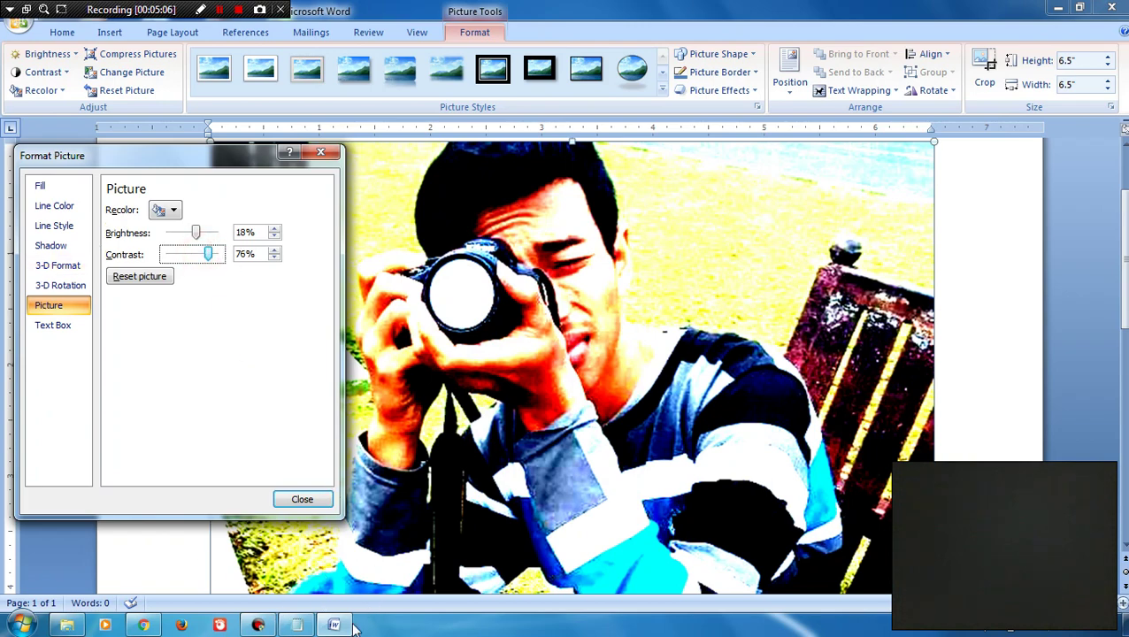
# - Add 'rubah dengan keinginan anda..' and the closing line 'sekian dan trimakasih....' to the notes
pyautogui.click(309, 625)
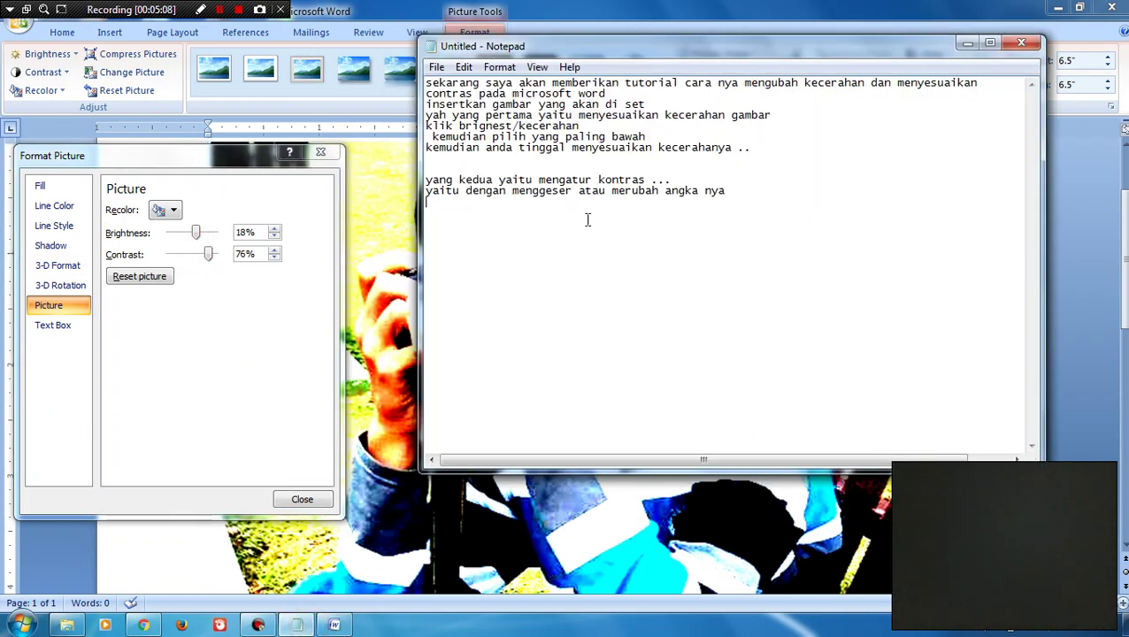
pyautogui.press('Return')
pyautogui.write('se')
pyautogui.press('BackSpace')
pyautogui.press('BackSpace')
pyautogui.write('rubah ')
pyautogui.write('deng')
pyautogui.write('an k')
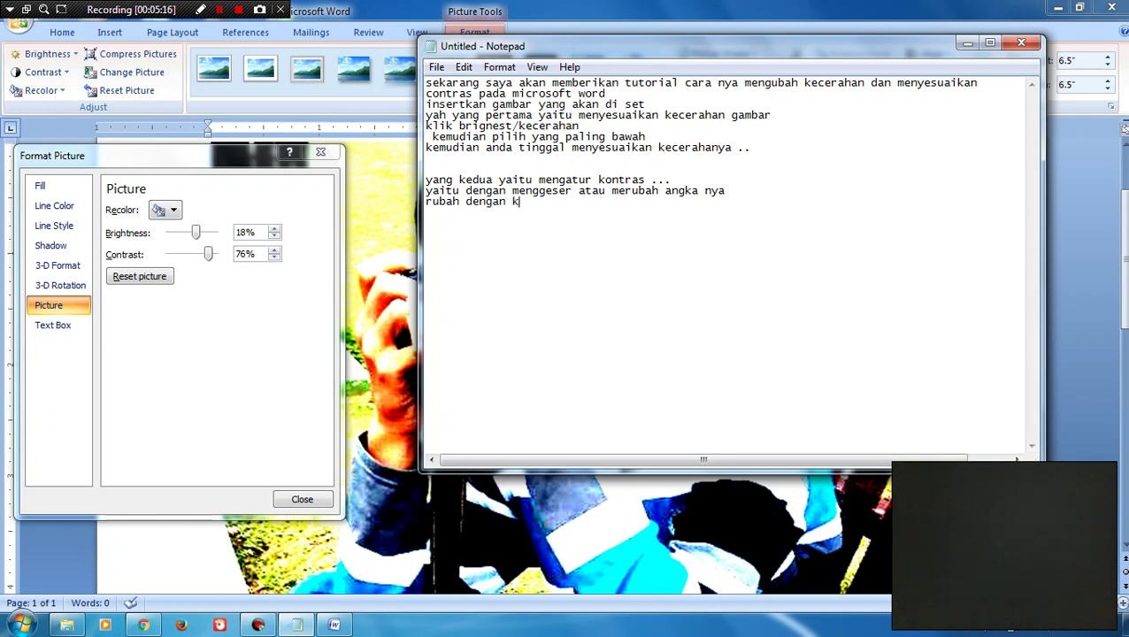
pyautogui.write('einginan an')
pyautogui.write('da')
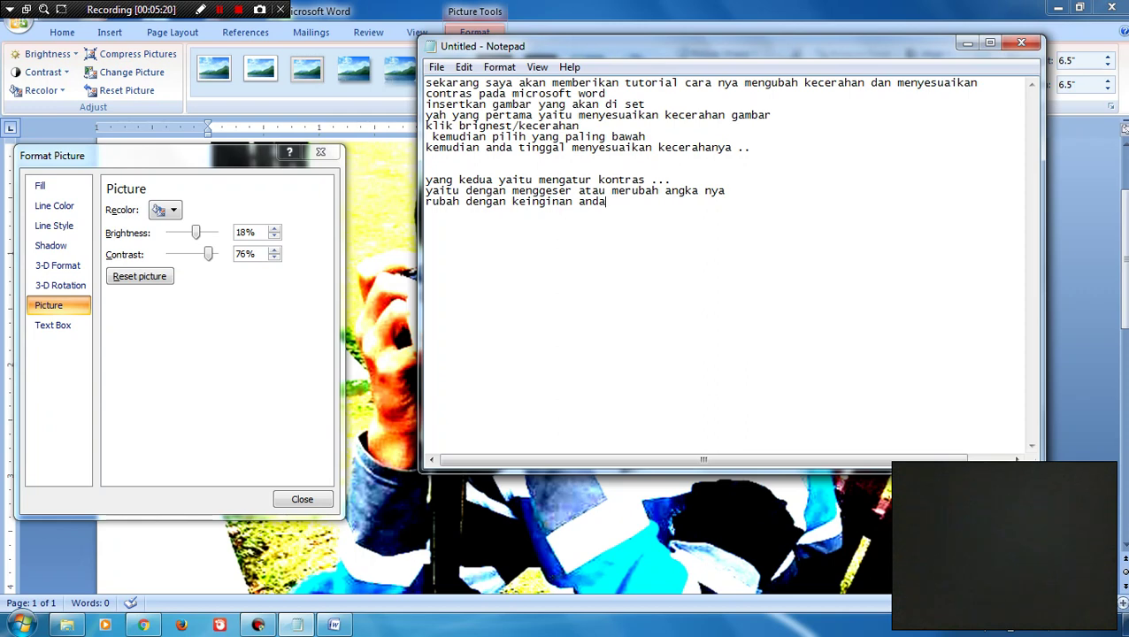
pyautogui.write('..')
pyautogui.press('Return')
pyautogui.write('se')
pyautogui.write('kian dan ')
pyautogui.write('trimakas')
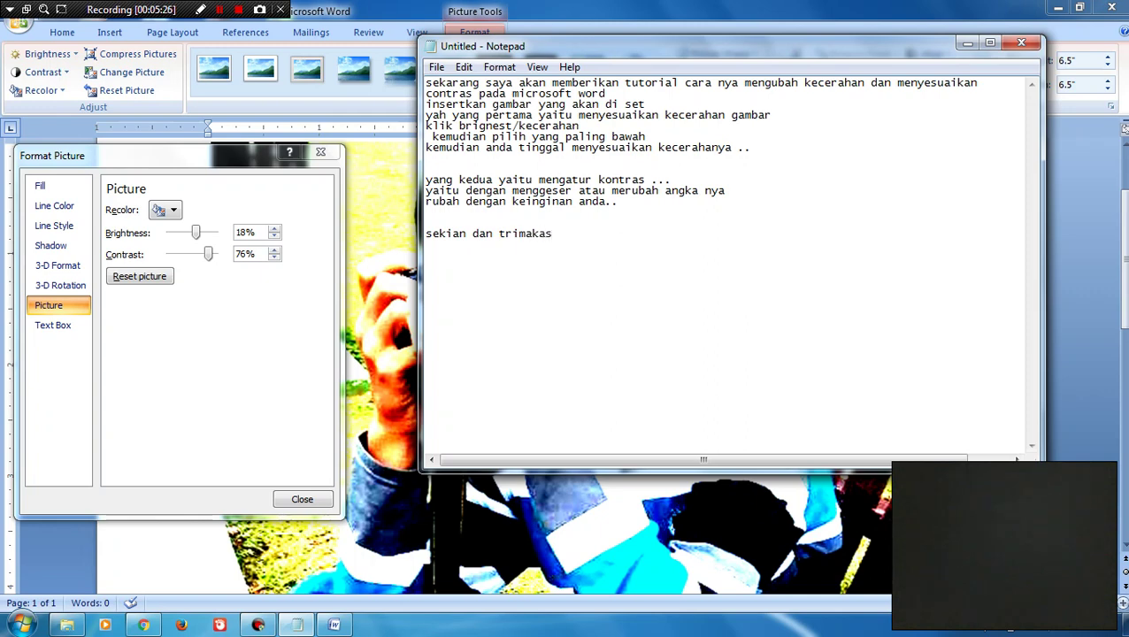
pyautogui.write('ih......')
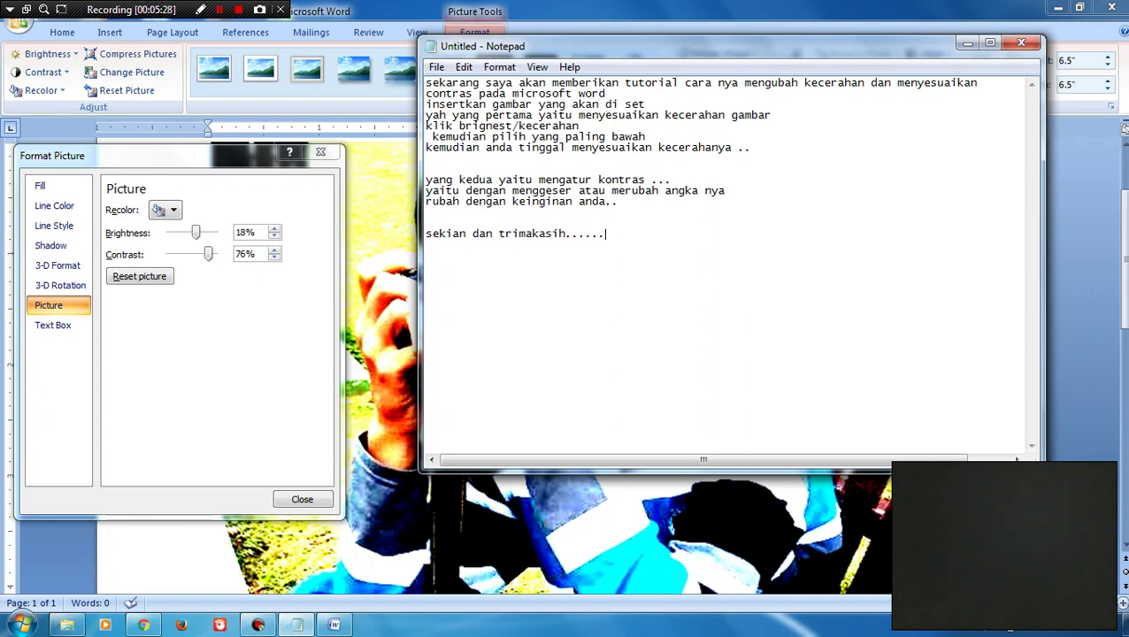